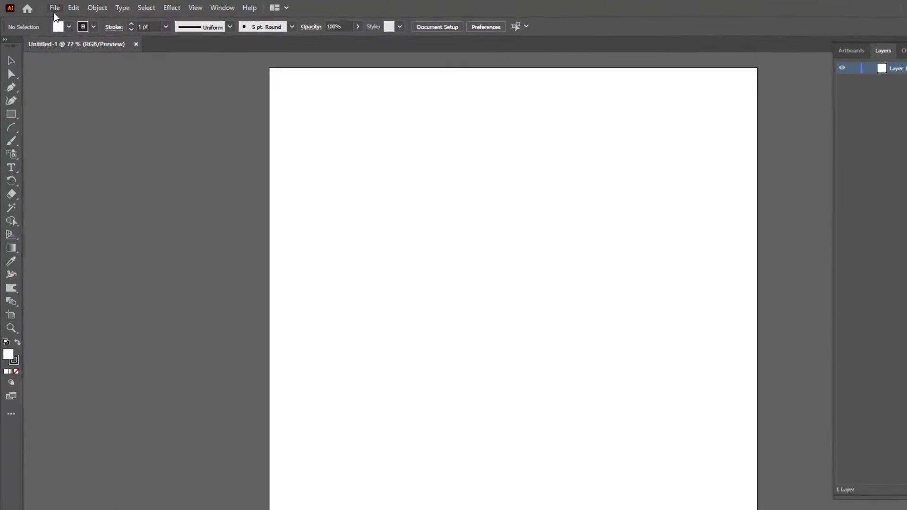
Step: Set up Save As to the Desktop with file name 'sareskill' and type Adobe Illustrator (*.AI)
left_click(46, 7)
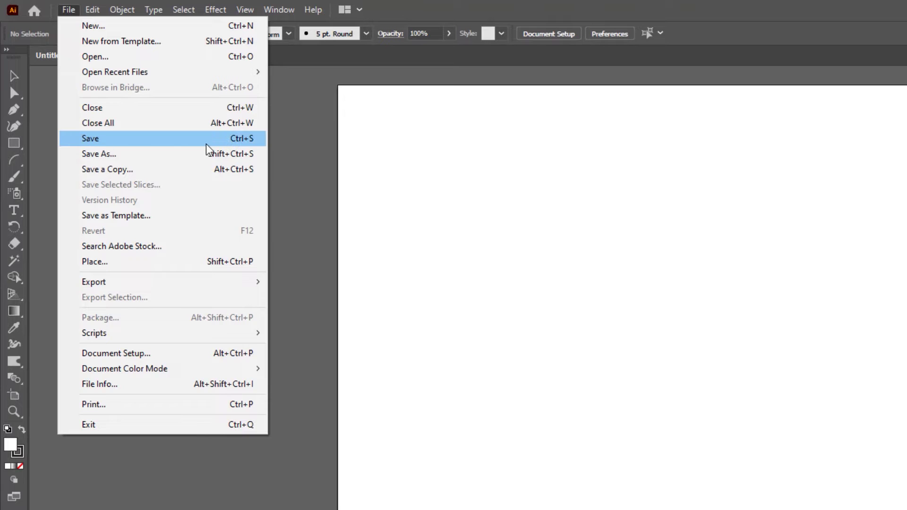
left_click(125, 154)
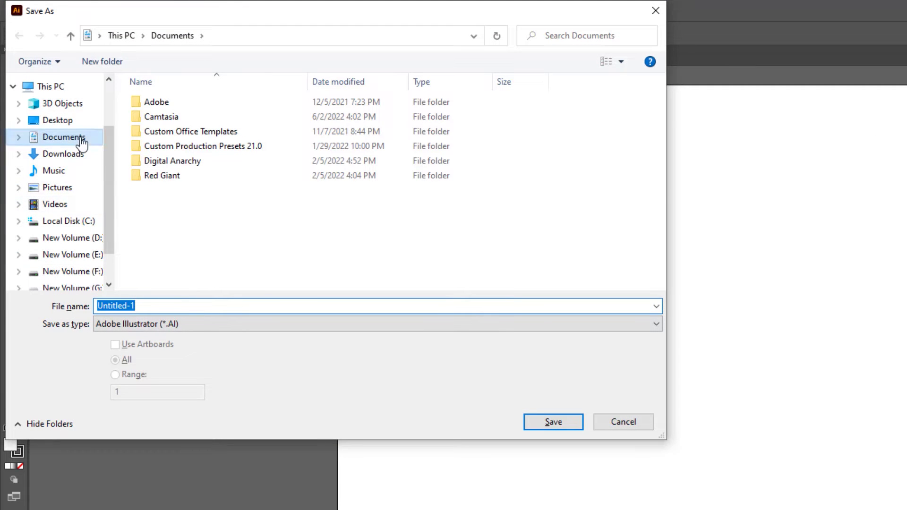
left_click(74, 121)
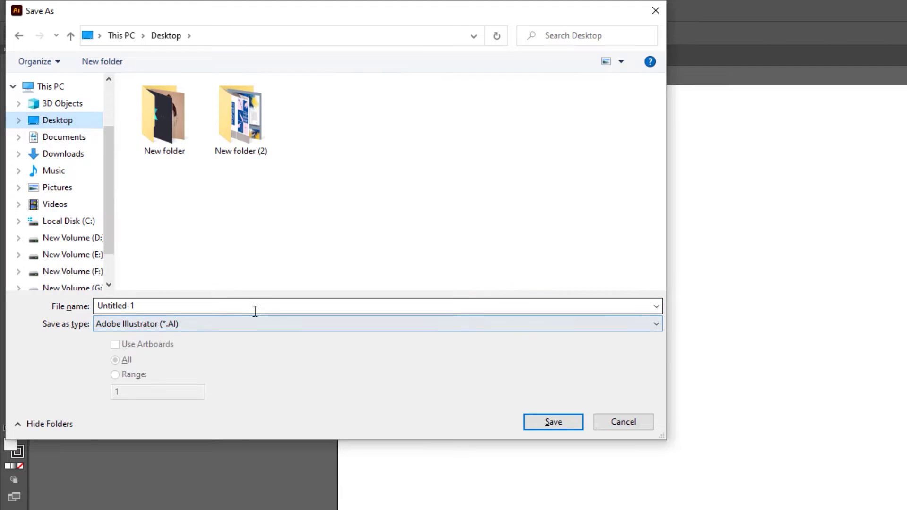
type("sareskill")
left_click(134, 324)
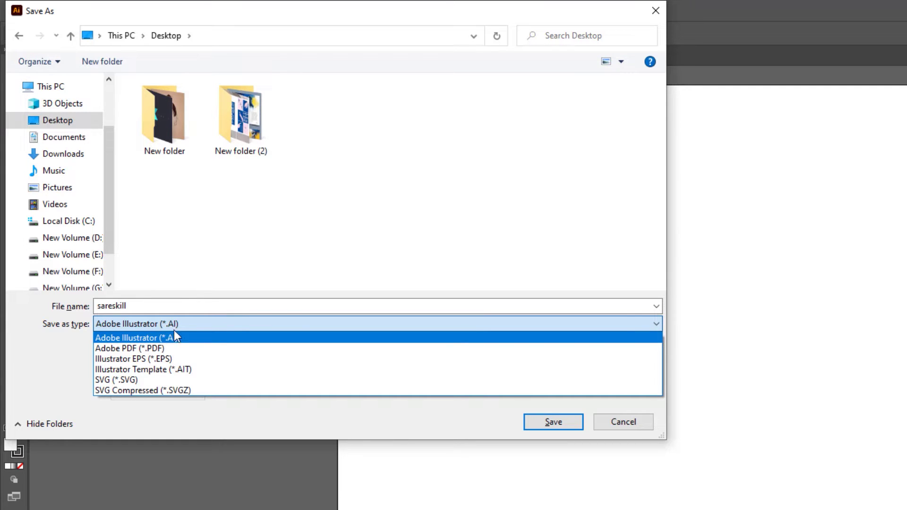
left_click(141, 334)
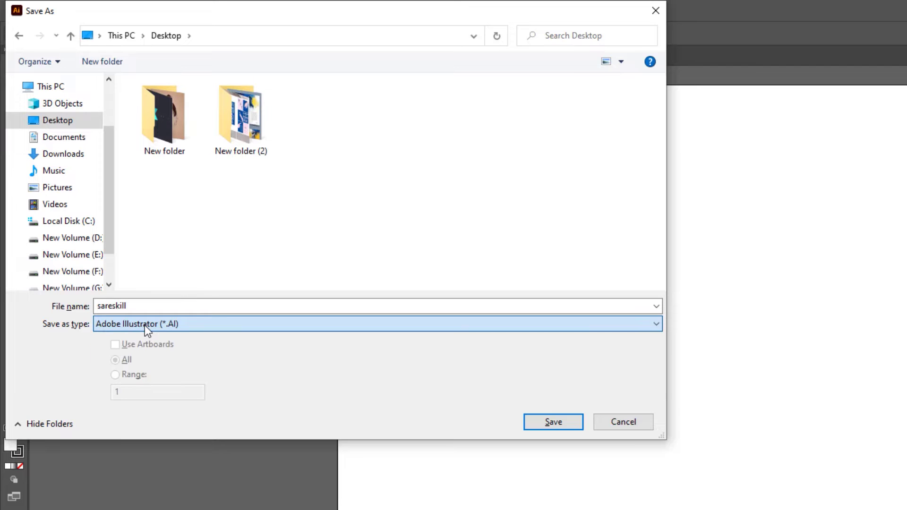
left_click(196, 326)
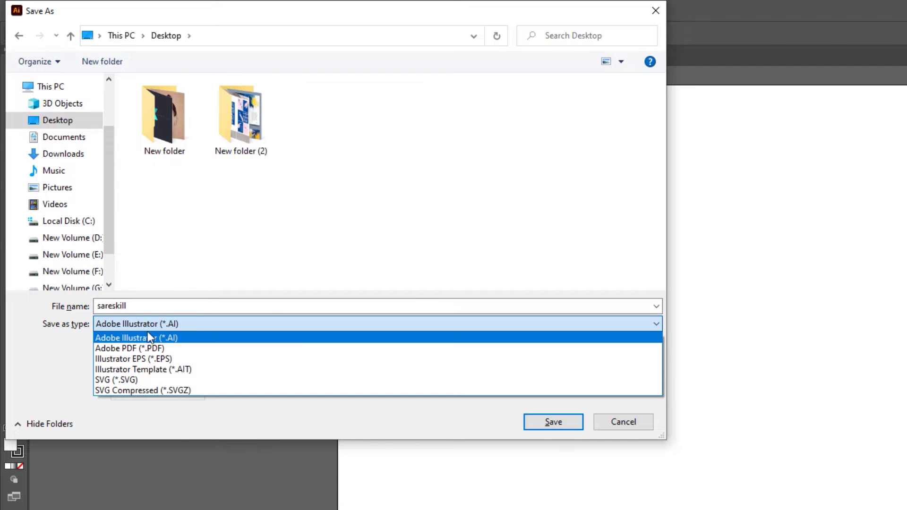
left_click(144, 338)
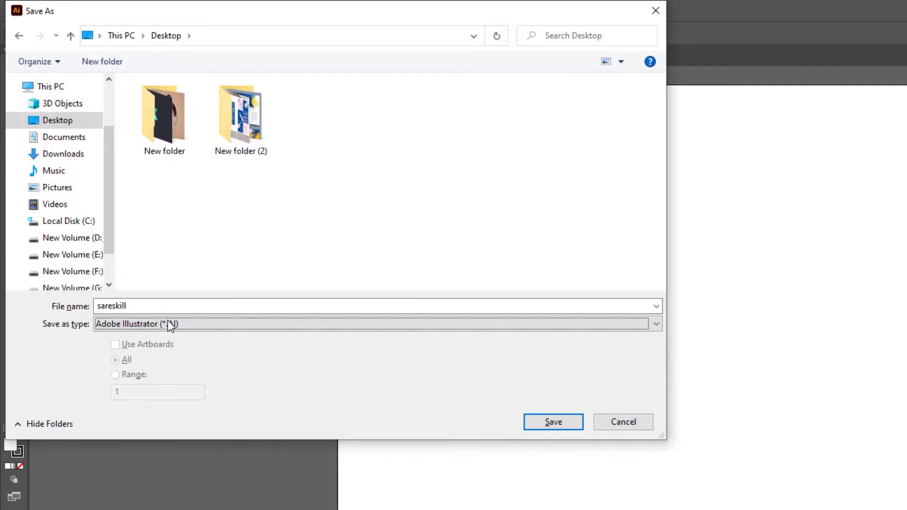
Step: Confirm the save and list the Illustrator Options versions, from Illustrator 2020 back to Illustrator 3
left_click(555, 422)
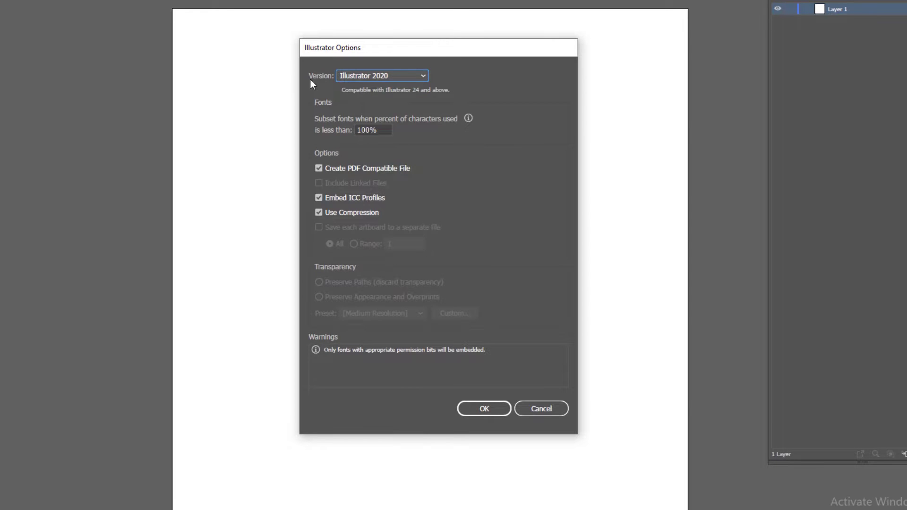
left_click(384, 77)
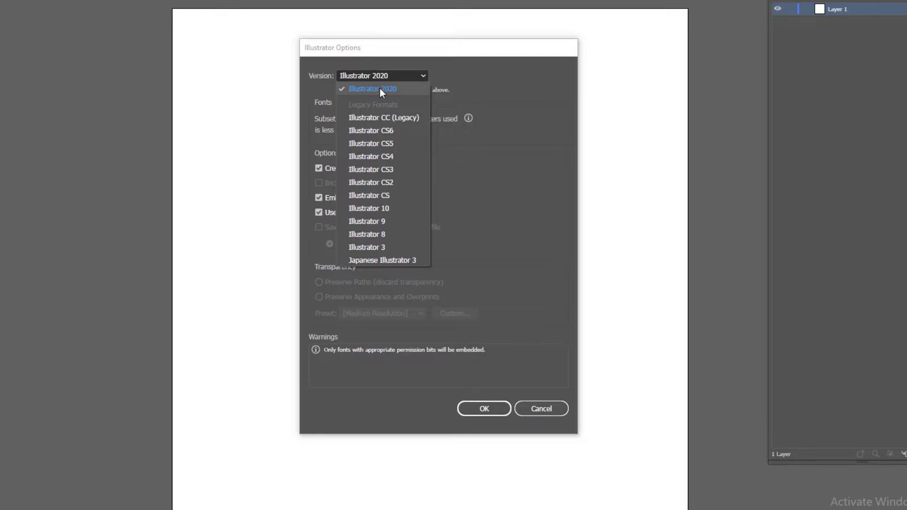
left_click(374, 89)
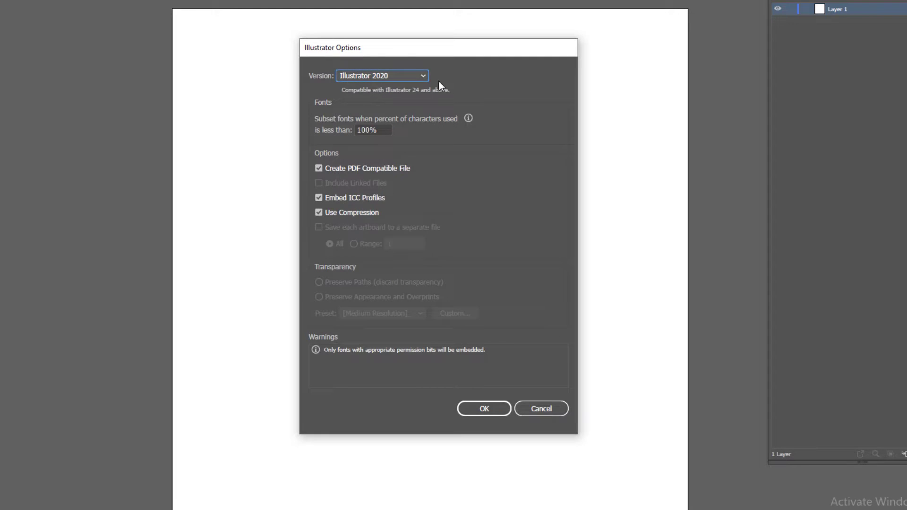
left_click(397, 78)
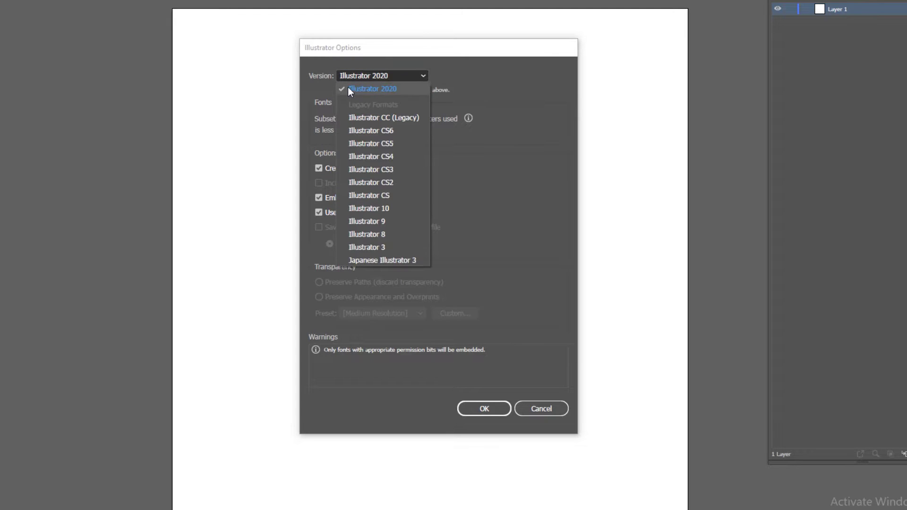
left_click(385, 76)
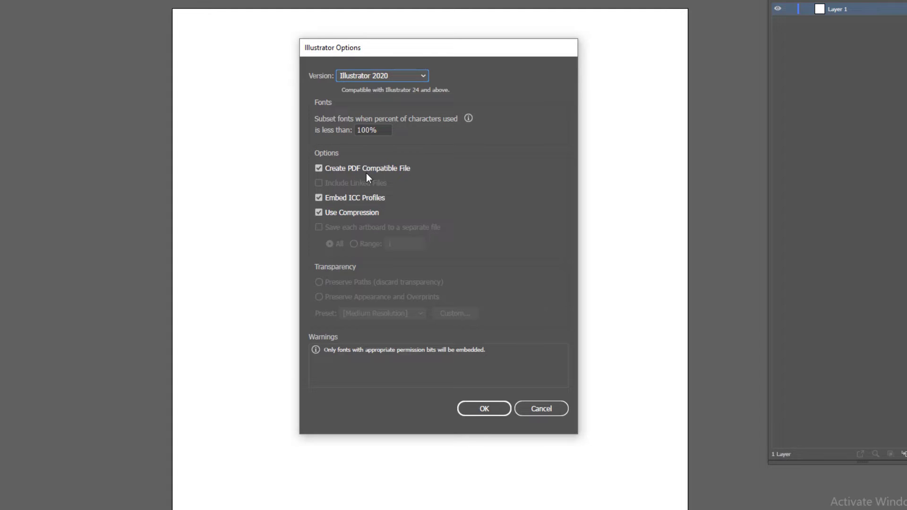
left_click(350, 216)
left_click(352, 216)
Step: Save sareskill.ai with Illustrator 2020 options, then review the Save As formats and cancel
left_click(492, 409)
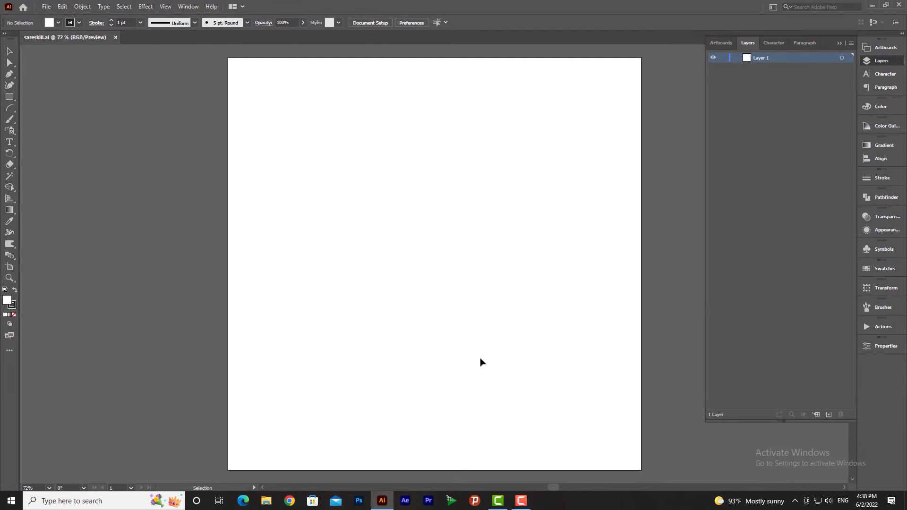
left_click(47, 7)
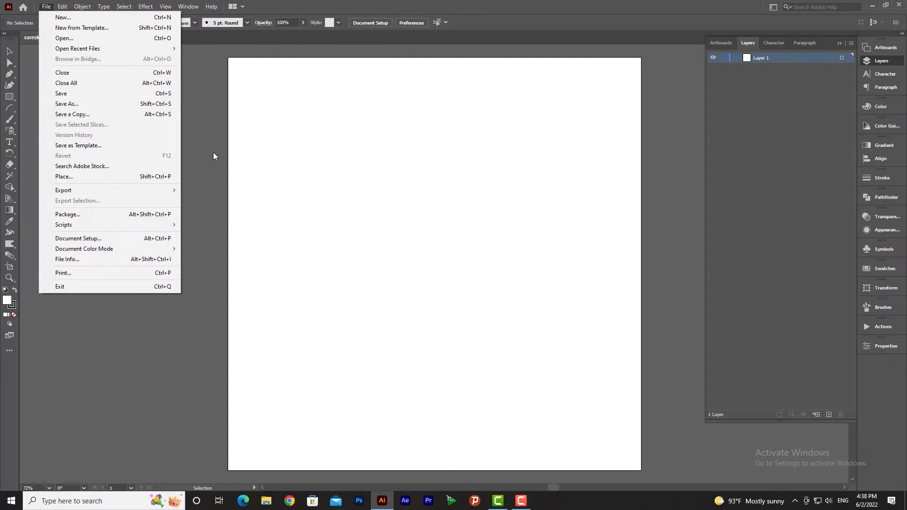
left_click(154, 106)
left_click(78, 220)
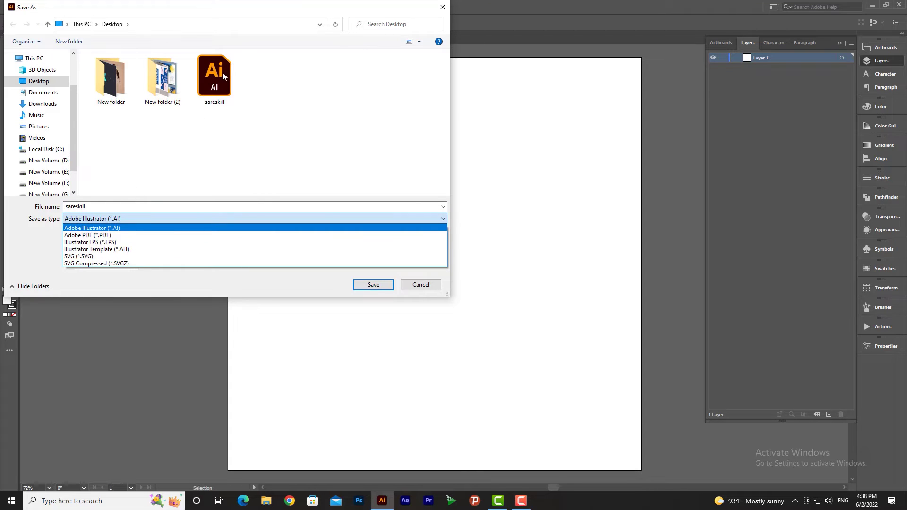
left_click(429, 288)
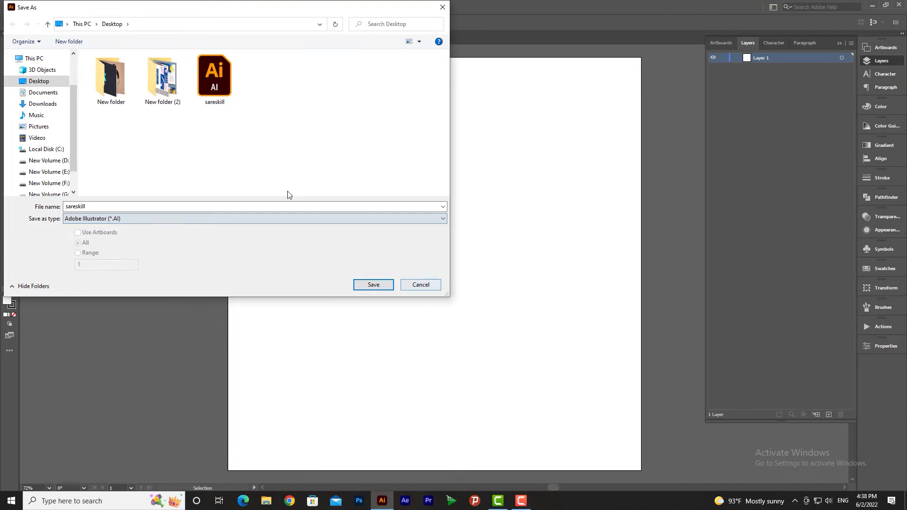
left_click(427, 285)
left_click(46, 6)
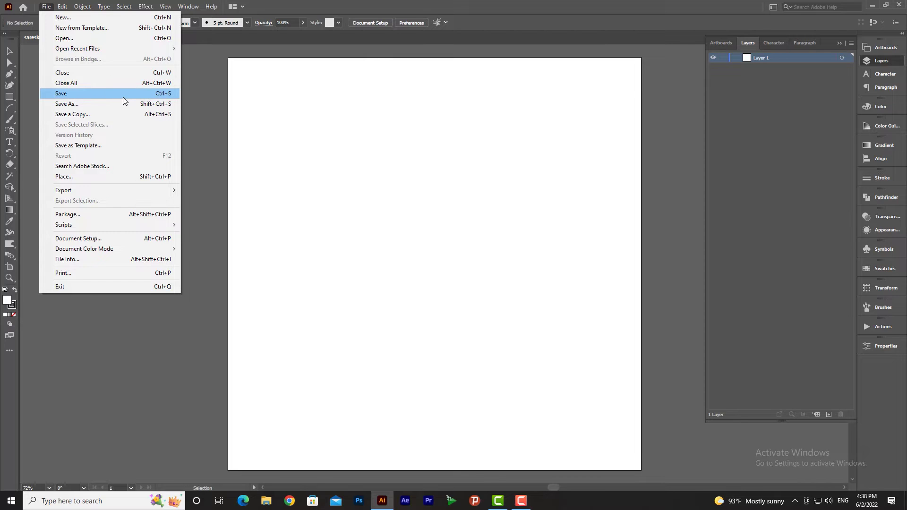
Step: Draw a wide rectangle on the artboard with a green fill and no stroke
left_click(348, 182)
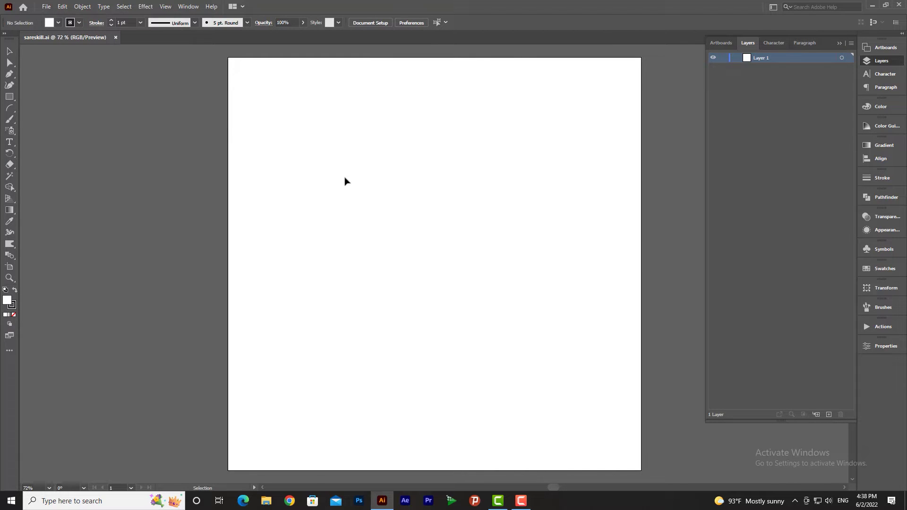
left_click_drag(284, 164, 553, 254)
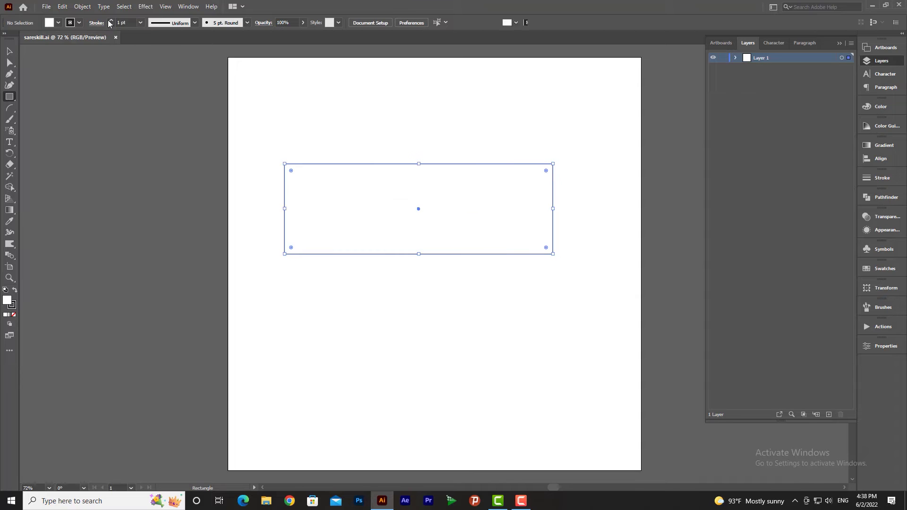
left_click(58, 22)
left_click(46, 38)
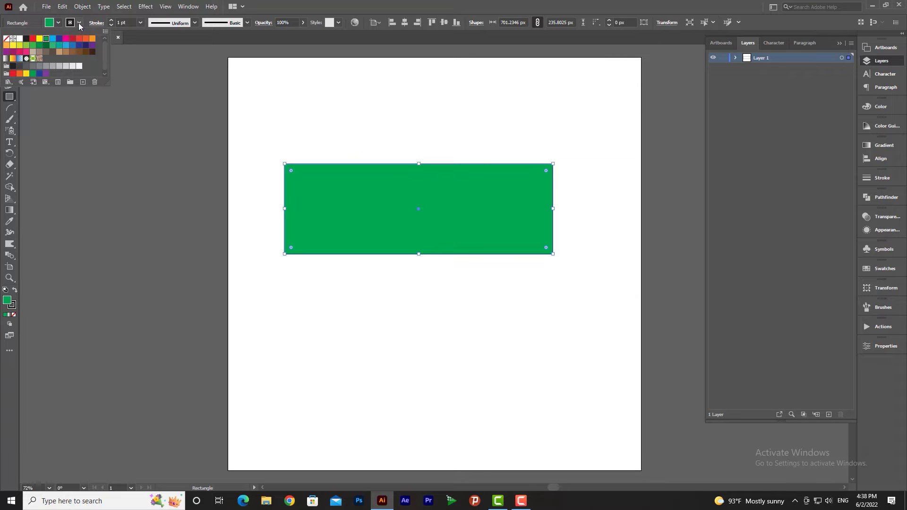
left_click(6, 39)
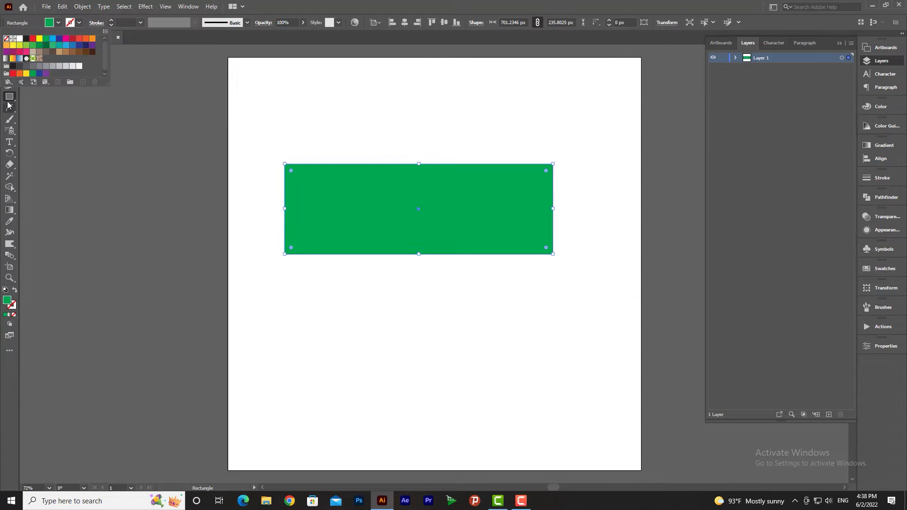
Step: Add the text 'sareskill' below the rectangle and enlarge it to span the rectangle
key("t")
left_click(384, 294)
type("sareskill")
left_click(7, 52)
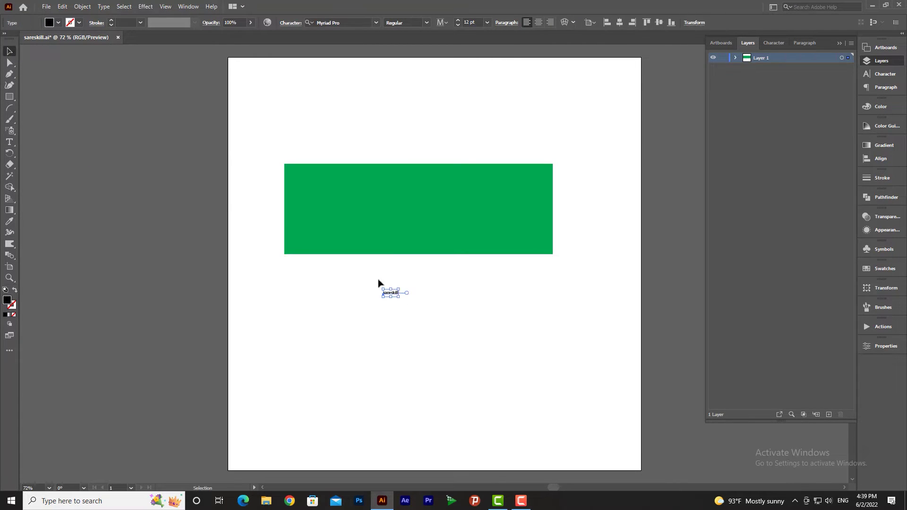
mouse_move(399, 296)
left_mouse_down()
mouse_move(524, 345)
mouse_move(532, 279)
left_mouse_up()
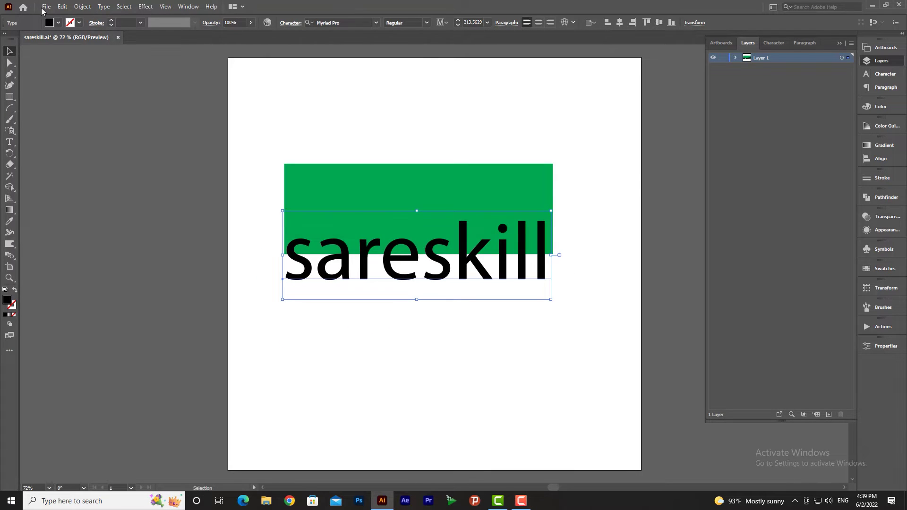
Step: Save the document with Ctrl+S and select both the rectangle and the text
left_click(45, 7)
left_click(413, 186)
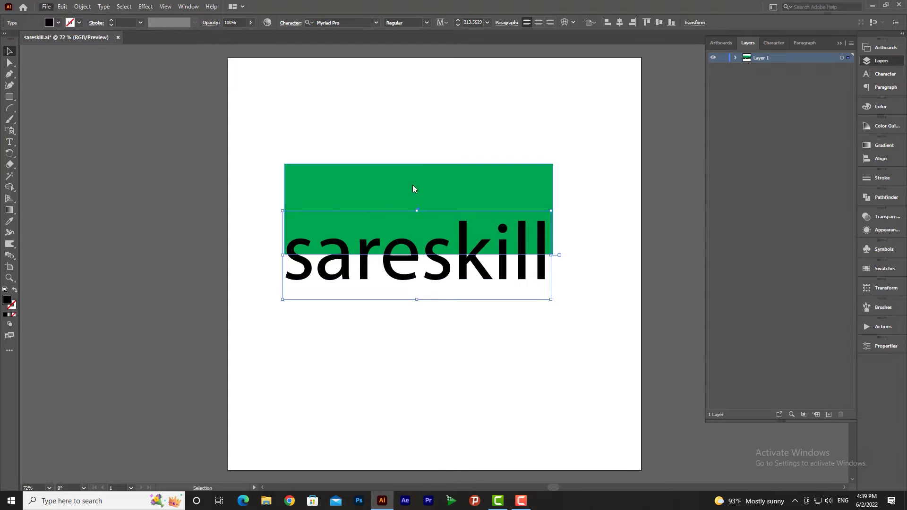
key("ctrl+s")
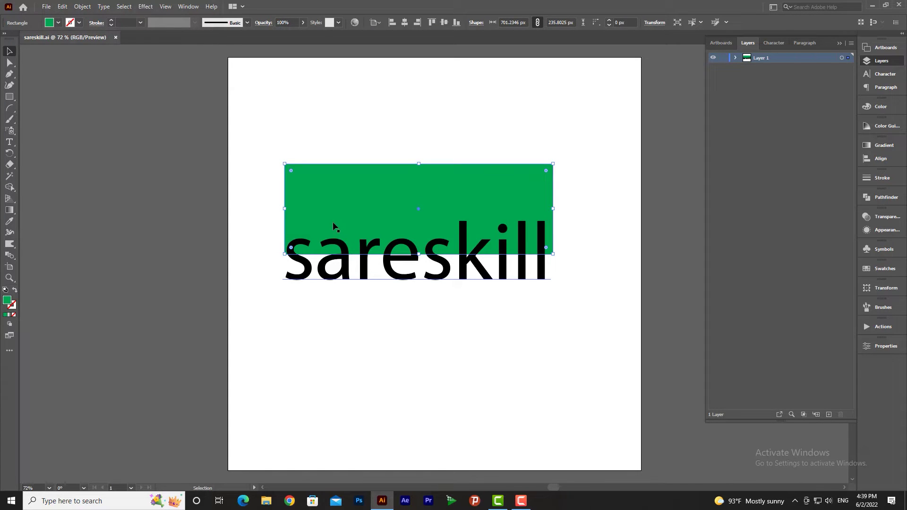
mouse_move(583, 139)
left_mouse_down()
mouse_move(449, 309)
mouse_move(492, 283)
mouse_move(504, 289)
left_mouse_up()
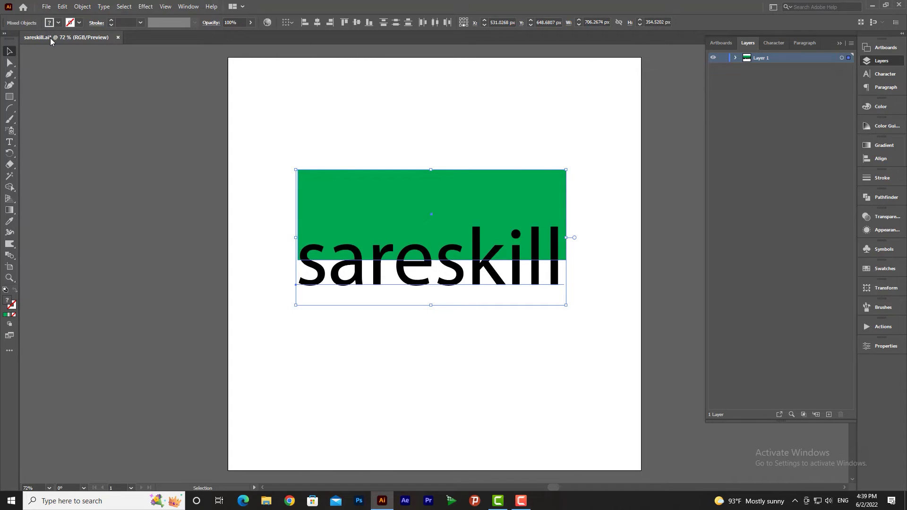
Step: Save sareskill to the Desktop as Adobe PDF (*.PDF) to reach the PDF options
left_click(47, 7)
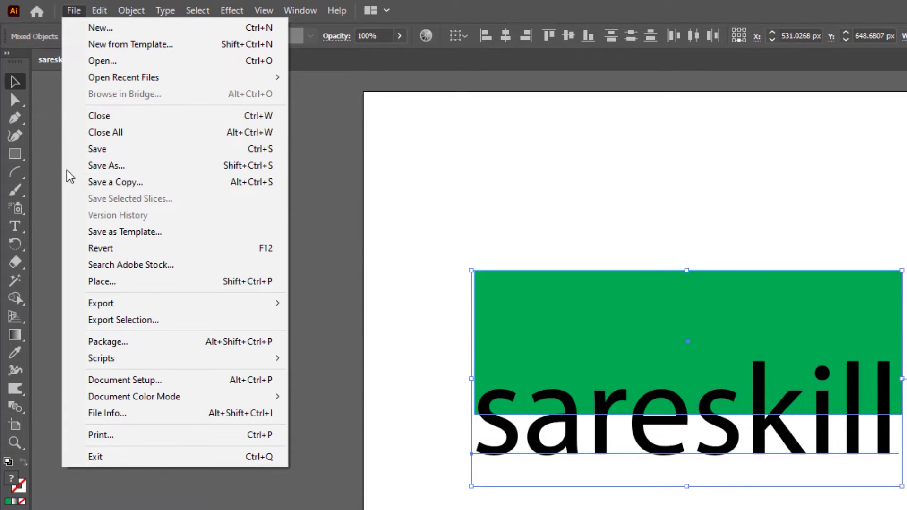
left_click(142, 167)
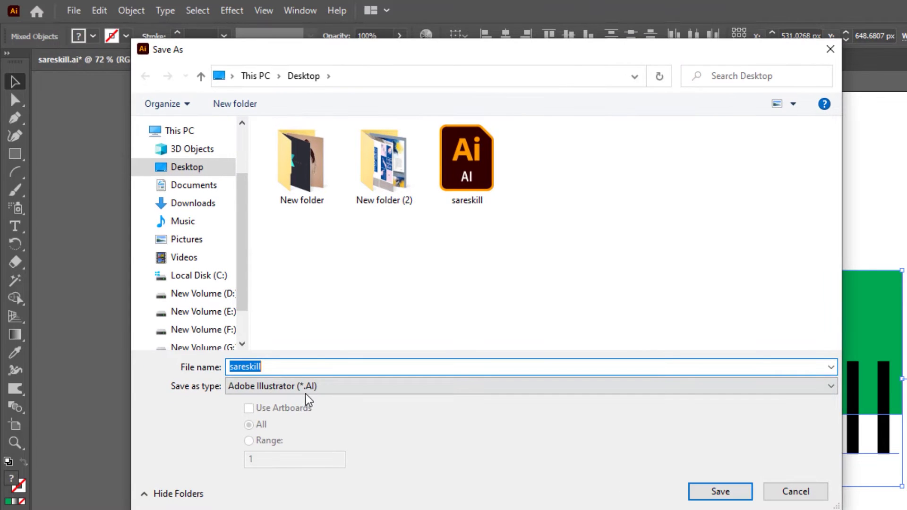
left_click(179, 348)
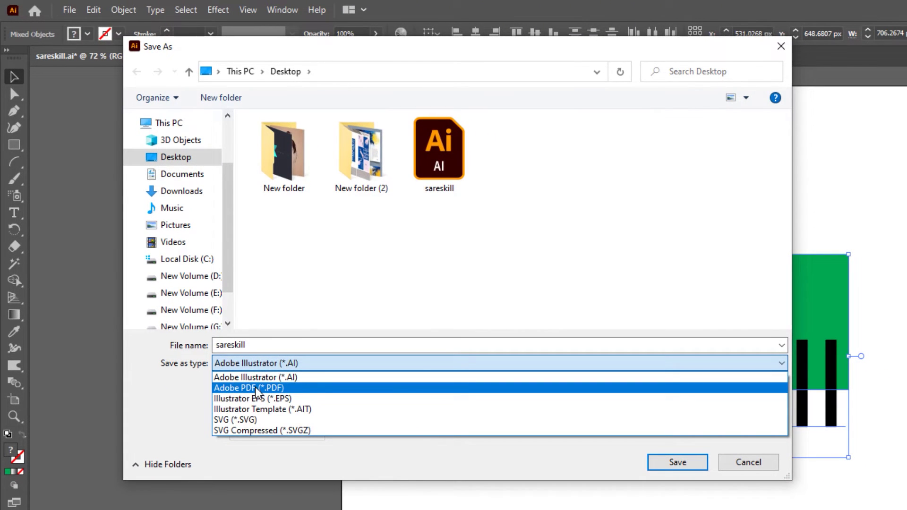
left_click(256, 388)
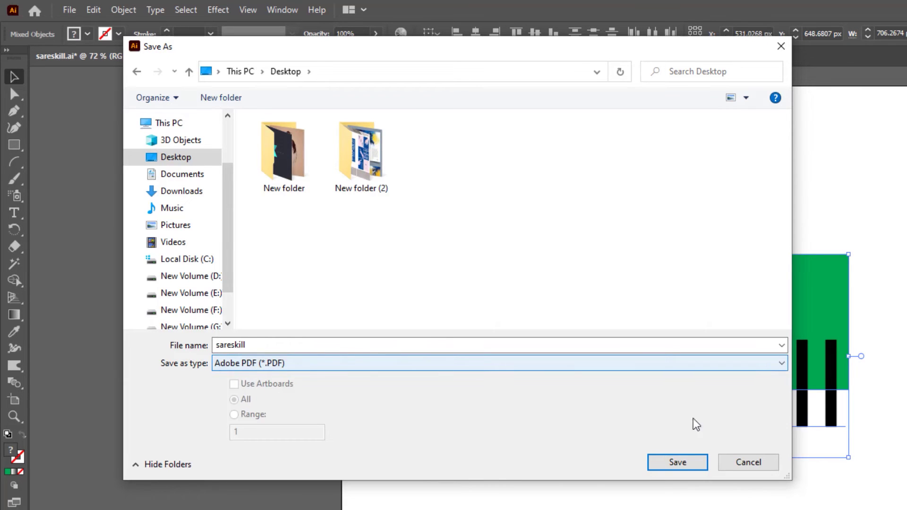
left_click(677, 463)
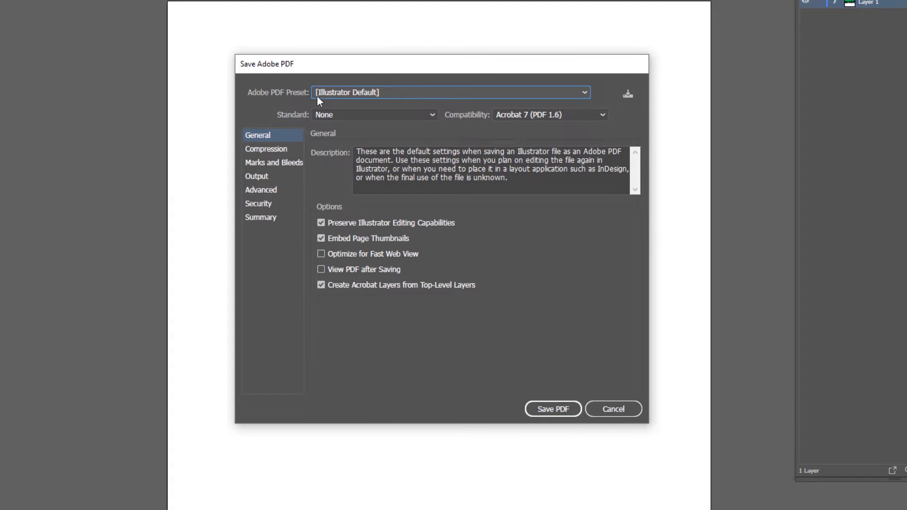
left_click(390, 94)
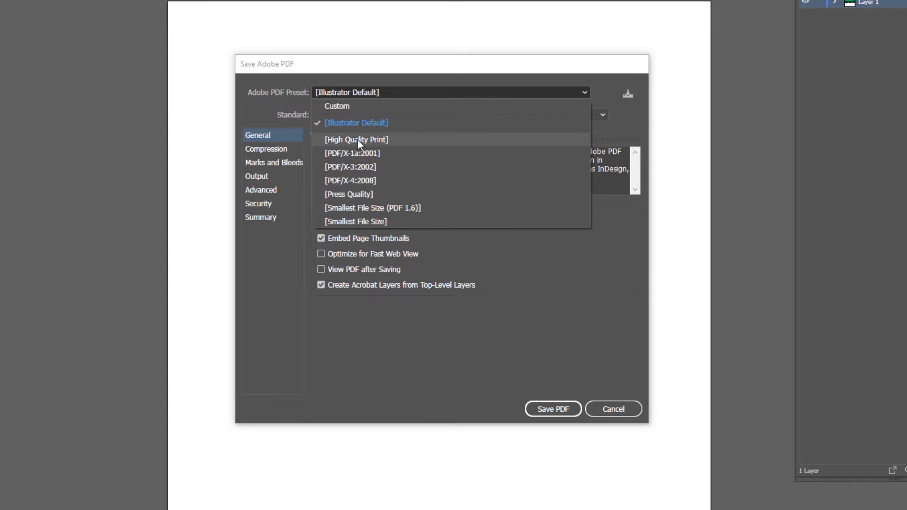
left_click(394, 95)
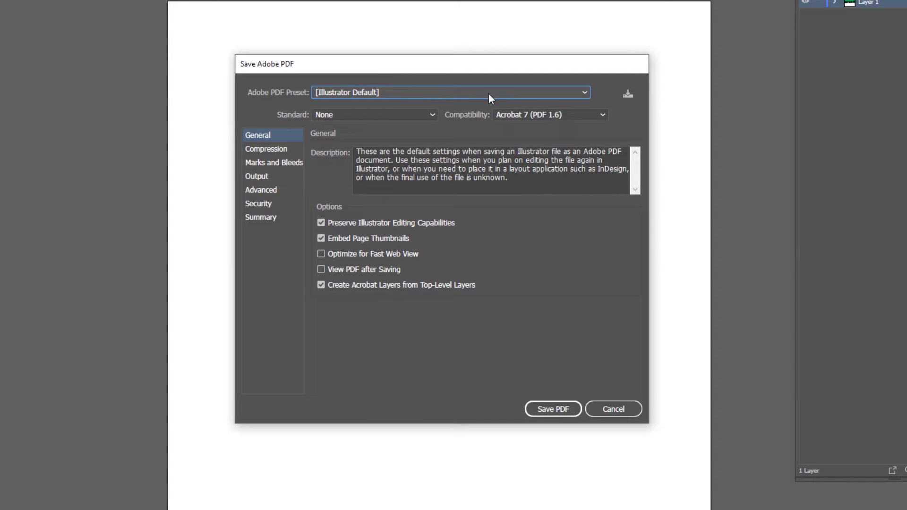
left_click(397, 91)
left_click(384, 122)
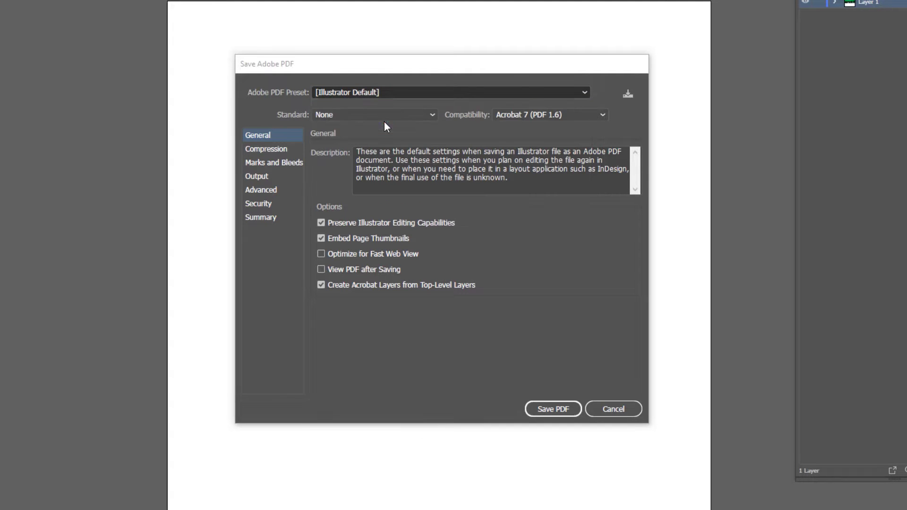
left_click(627, 95)
left_click_drag(570, 137, 512, 130)
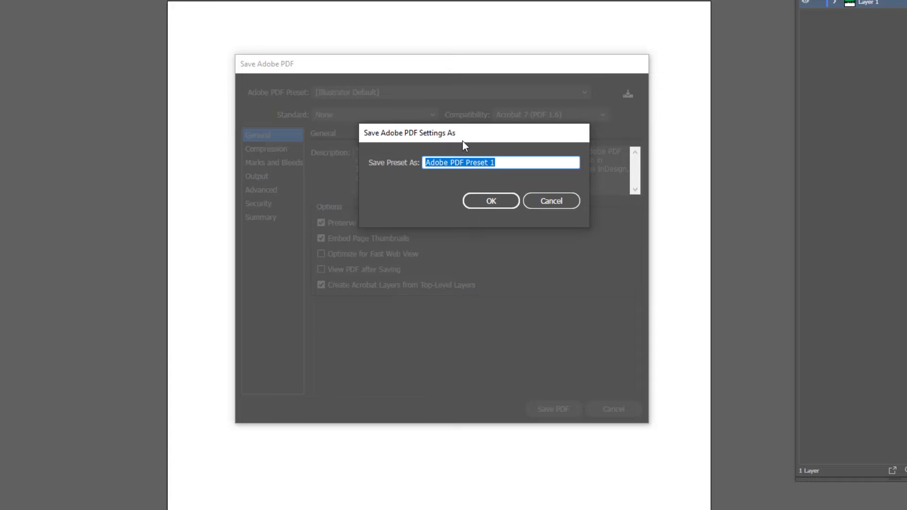
left_click(547, 202)
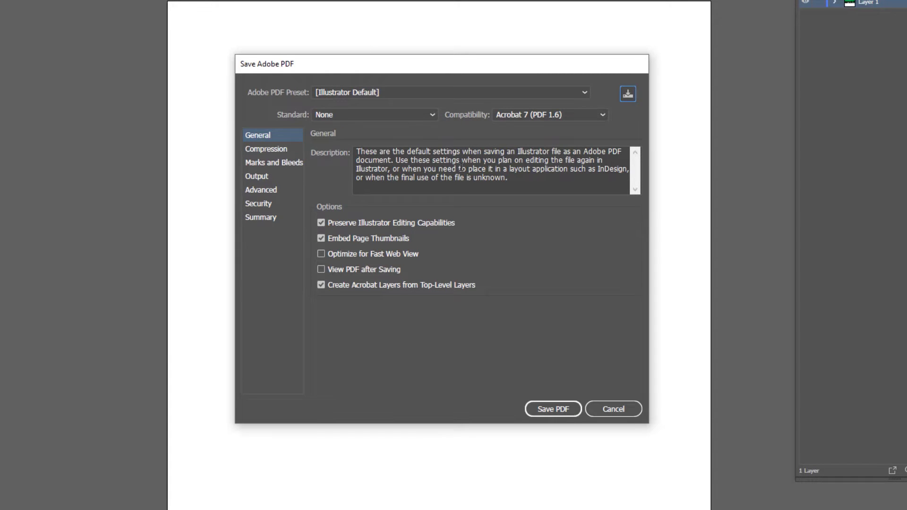
left_click(629, 95)
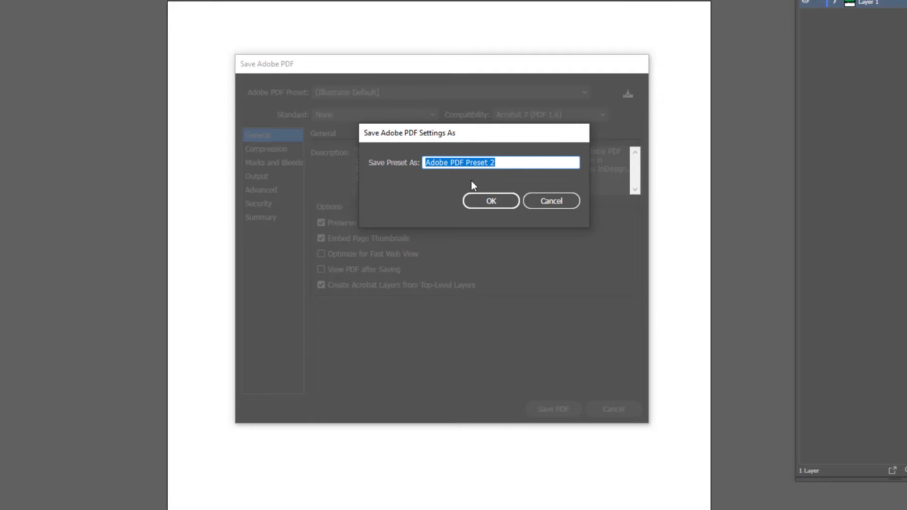
type("sarwsk")
key("BackSpace")
key("BackSpace")
key("BackSpace")
type("eski")
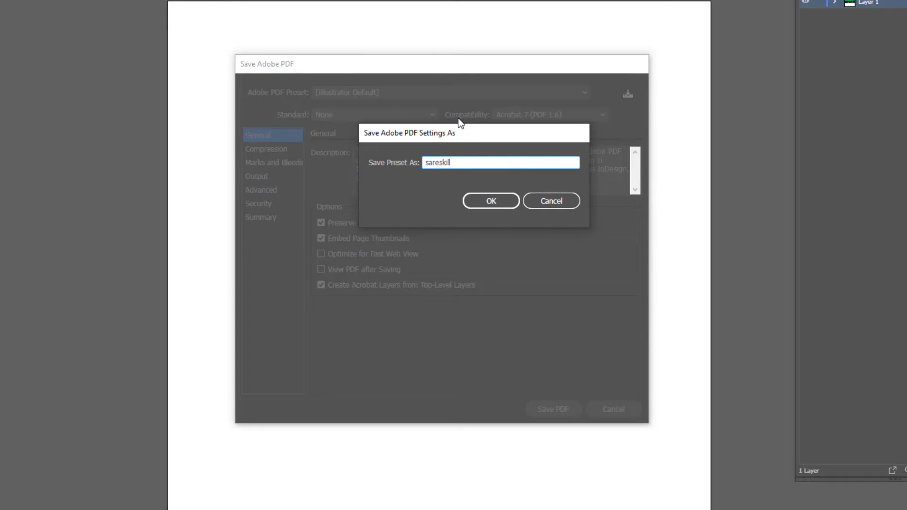
type("l")
left_click(556, 201)
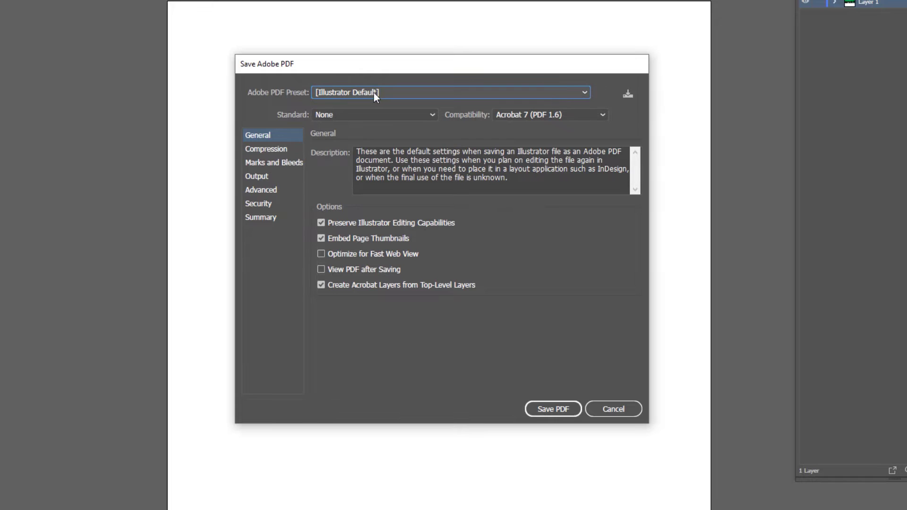
Step: Save sareskill.pdf with the [Illustrator Default] preset, then show the desktop
left_click(390, 96)
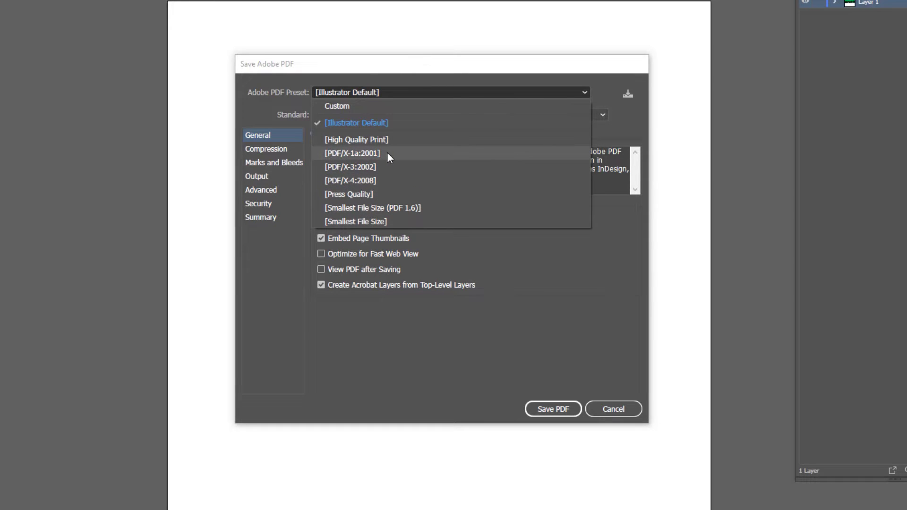
left_click(393, 91)
key("Tab")
key("Tab")
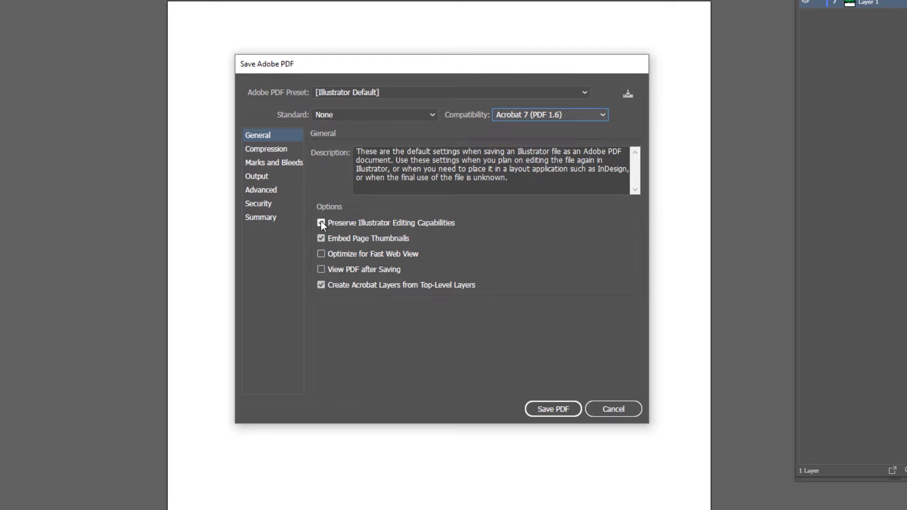
left_click(545, 409)
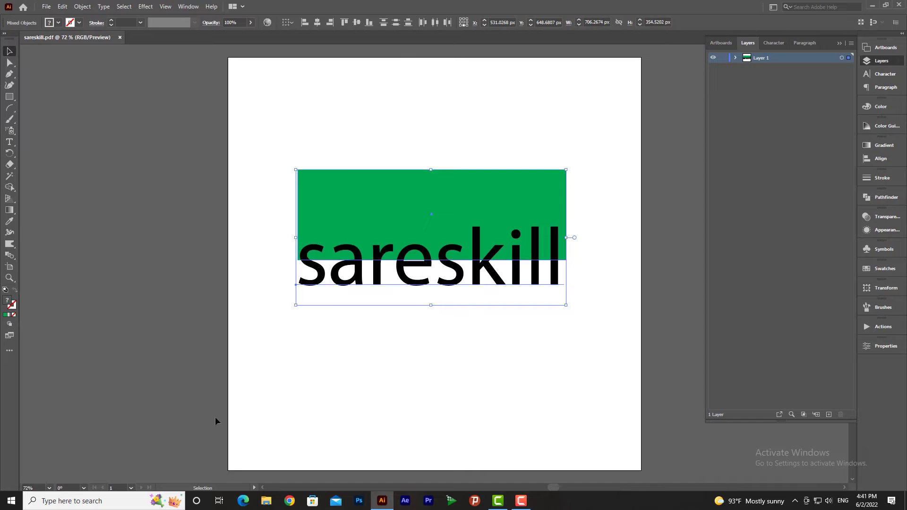
key("super+d")
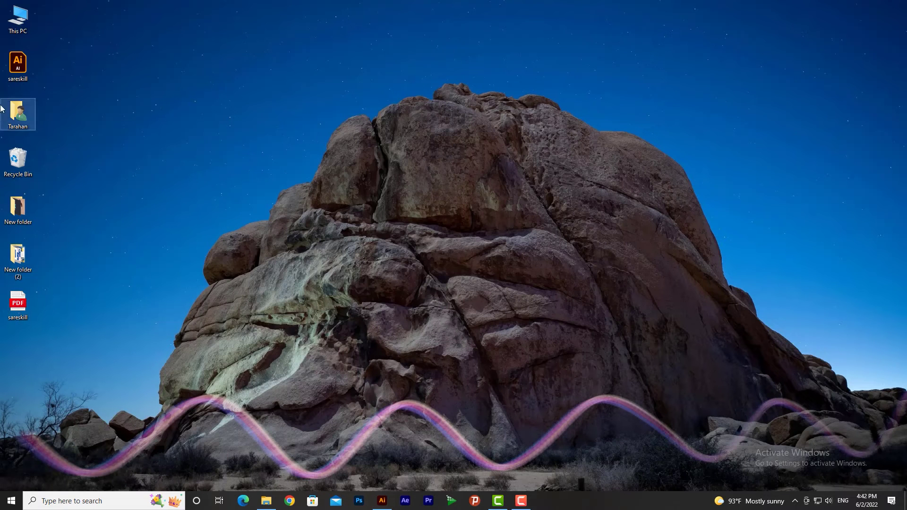
double_click(15, 65)
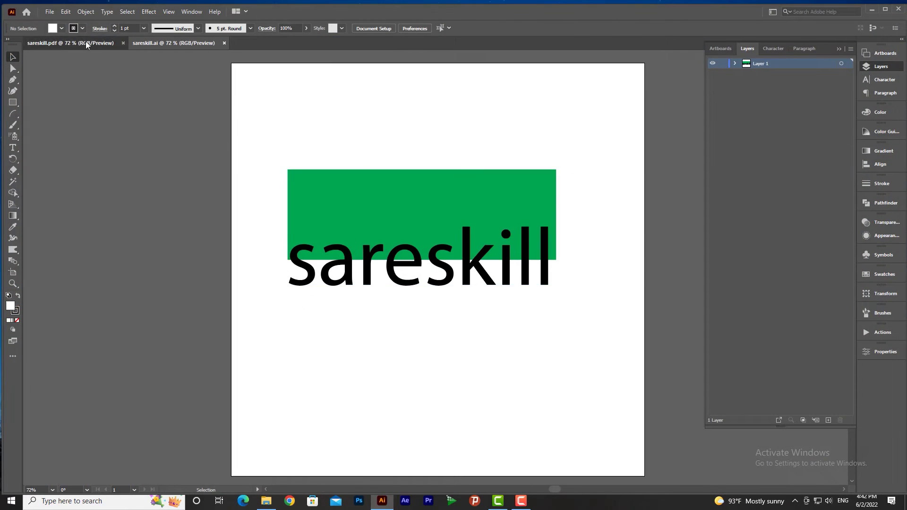
left_click(174, 43)
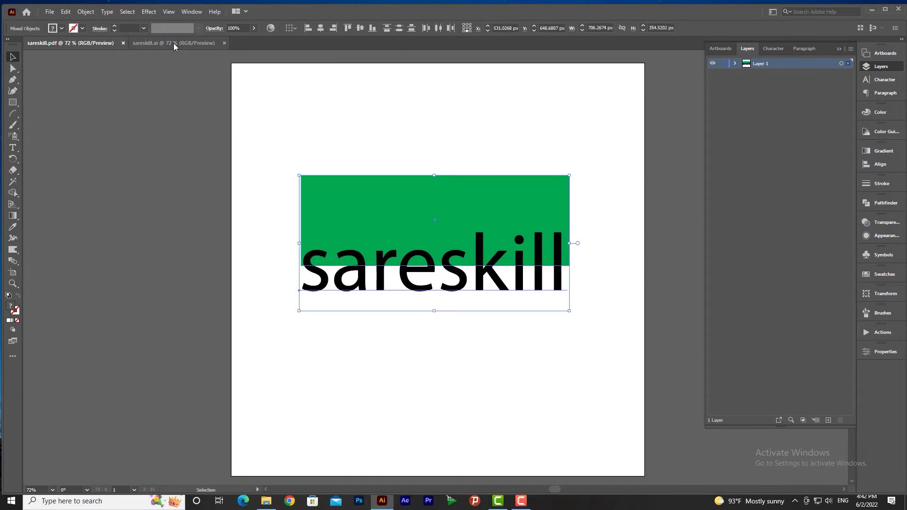
left_click(872, 9)
double_click(22, 305)
scroll(471, 314, "down", 4)
scroll(507, 330, "up", 4)
scroll(508, 331, "down", 4)
left_click(896, 8)
left_click(382, 501)
left_click(224, 43)
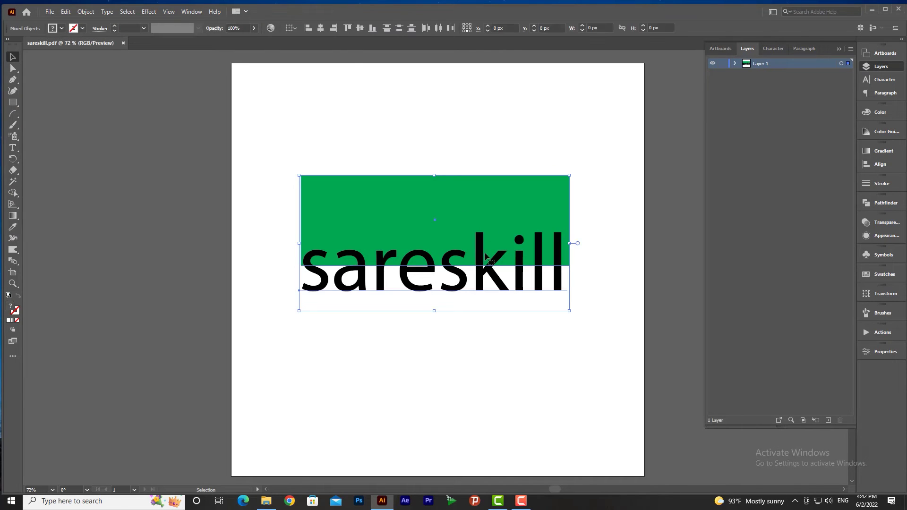
Step: Save sareskill to the Desktop as Illustrator EPS (*.EPS) with default Illustrator 2020 EPS options
left_click(50, 11)
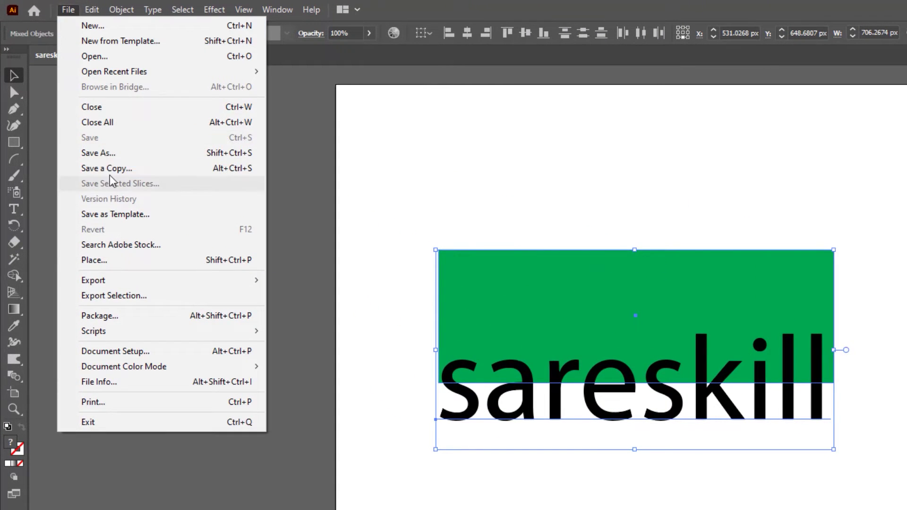
left_click(99, 152)
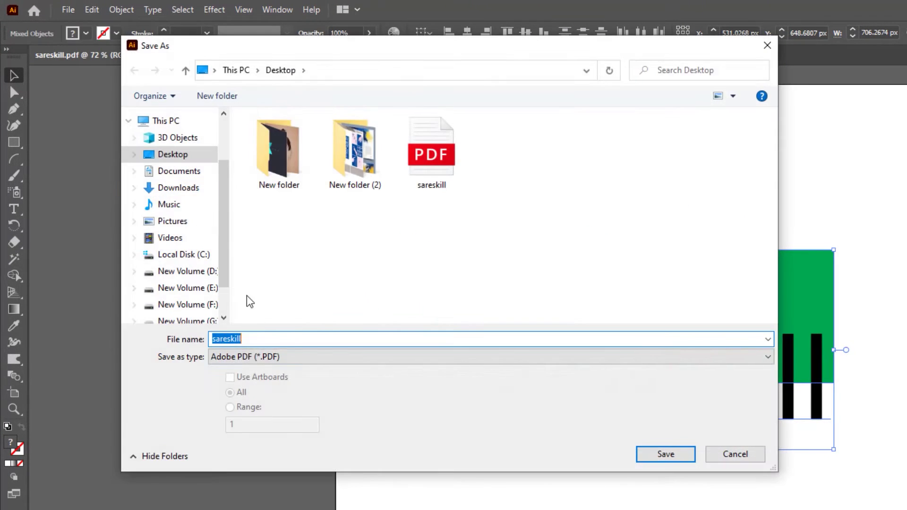
left_click(247, 358)
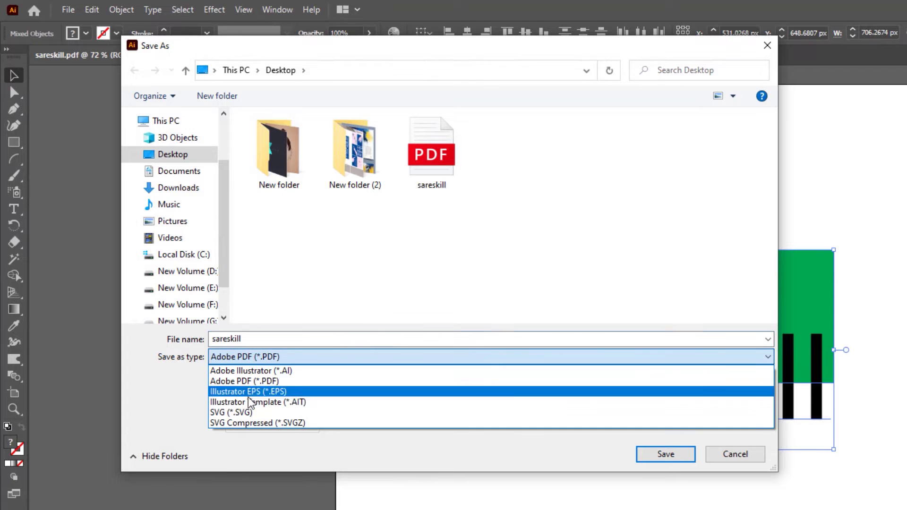
left_click(280, 392)
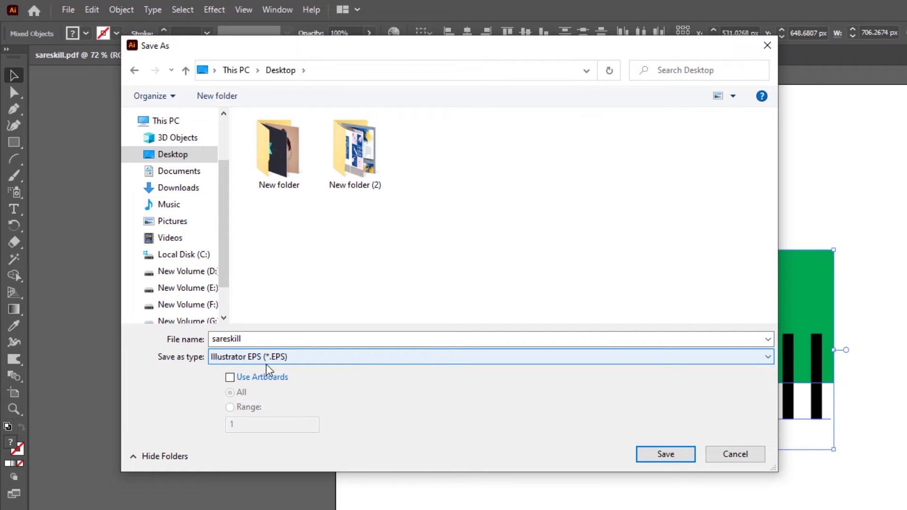
left_click(646, 458)
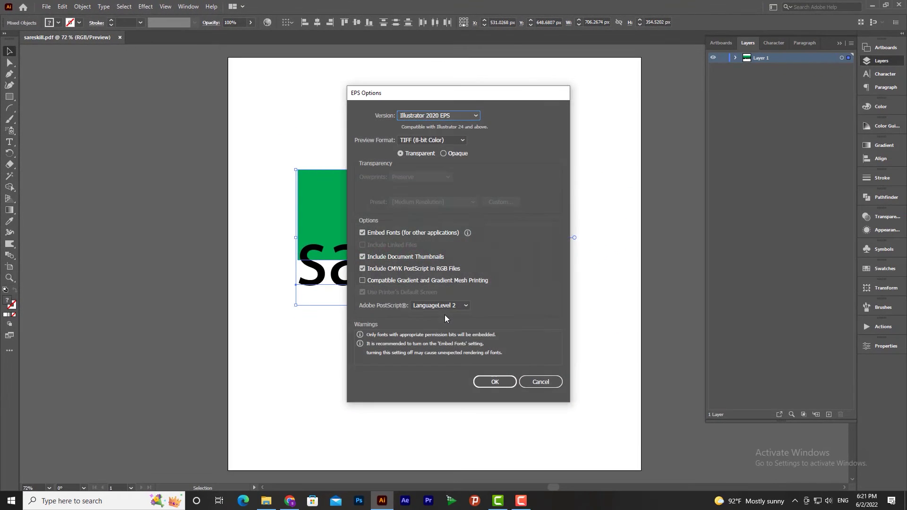
left_click(494, 382)
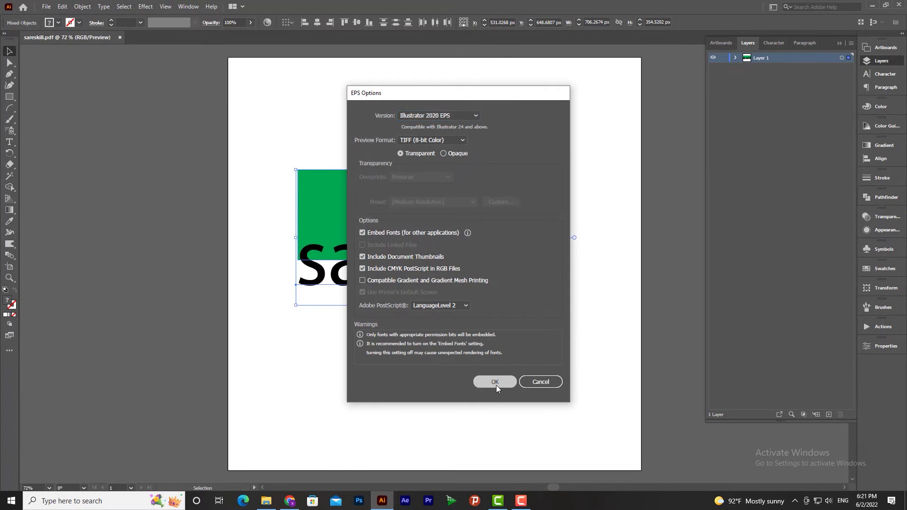
left_click(873, 5)
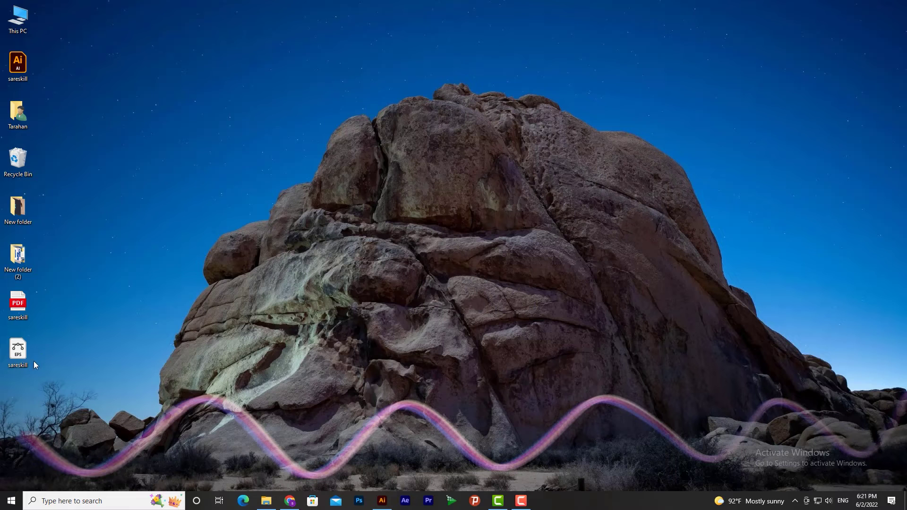
Step: Open sareskill.eps from the desktop in Illustrator, then check and dismiss the save format list
double_click(21, 354)
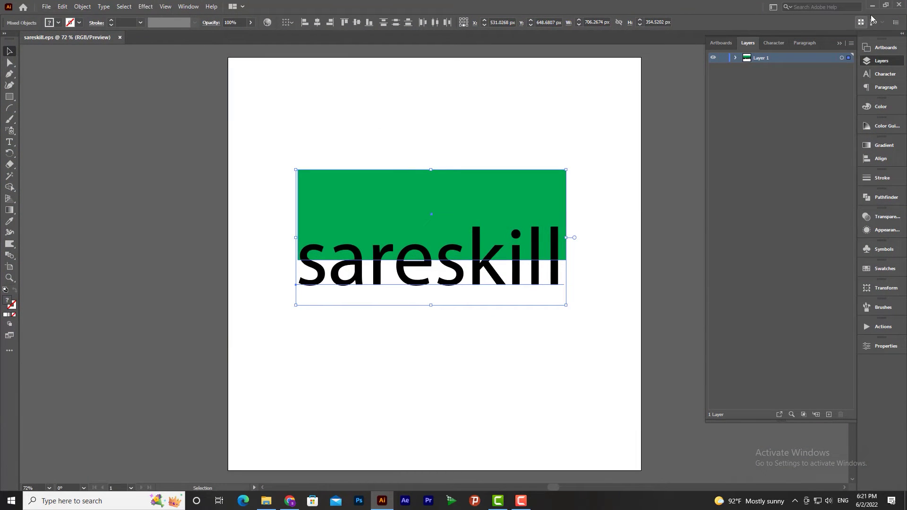
left_click(873, 5)
left_click_drag(18, 355, 22, 360)
left_click(22, 360)
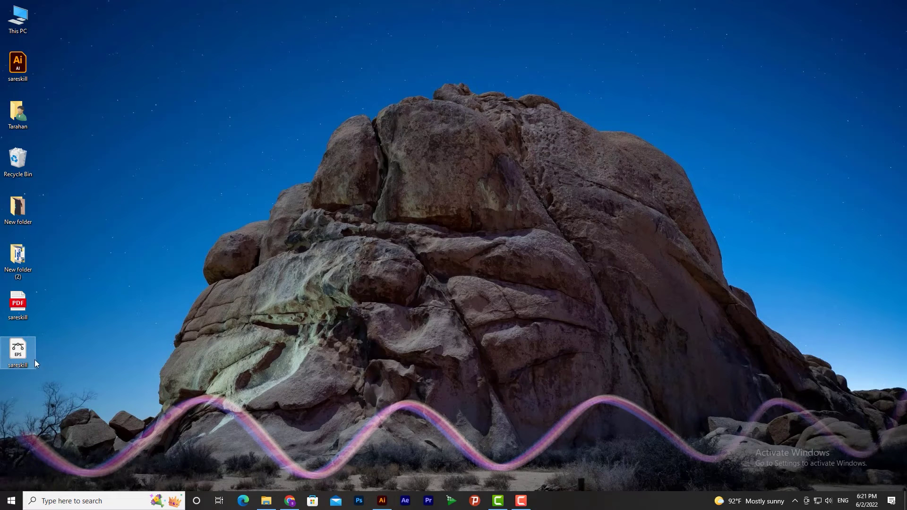
left_click_drag(21, 360, 25, 356)
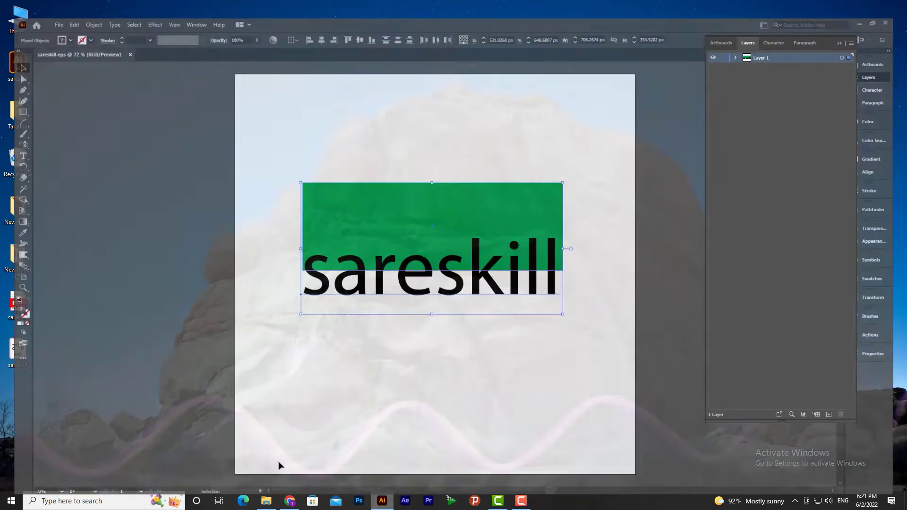
left_click_drag(24, 356, 452, 310)
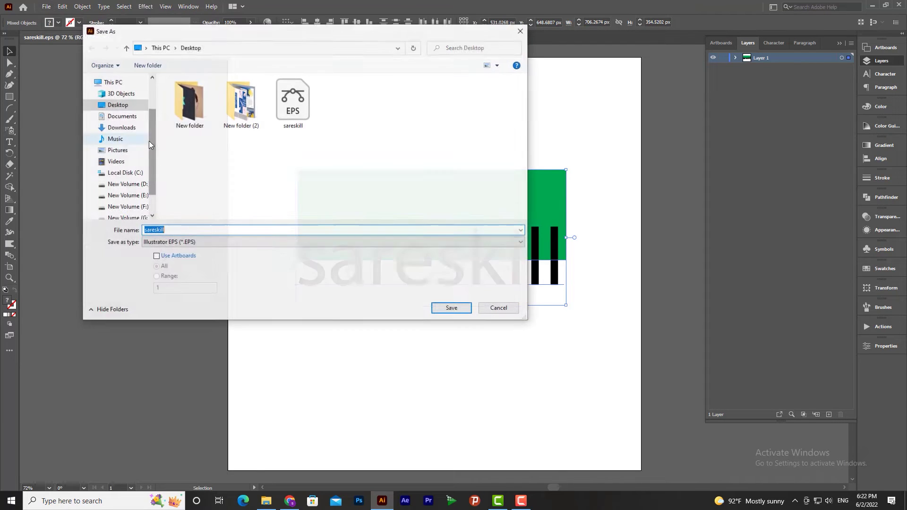
left_click(201, 242)
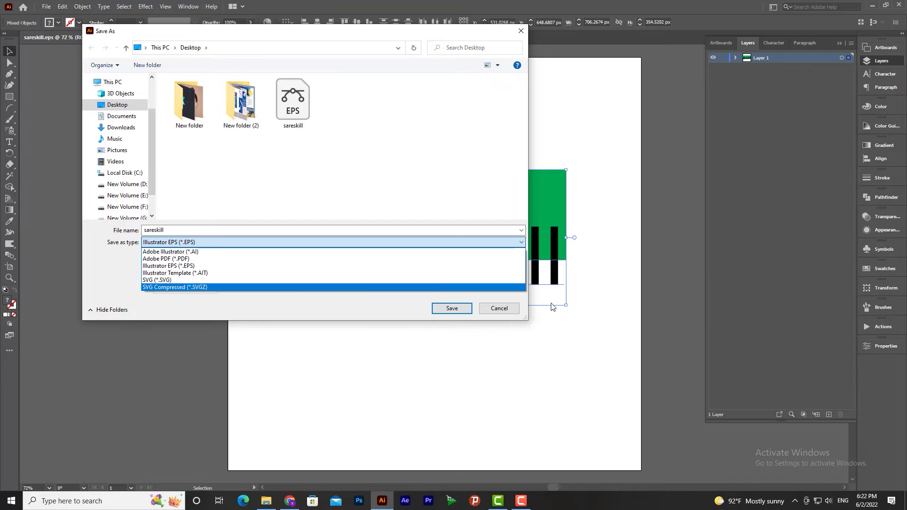
left_click(508, 315)
Step: Create Untitled-2 from the Blank Templates > Brochure template using New from Template
left_click(46, 7)
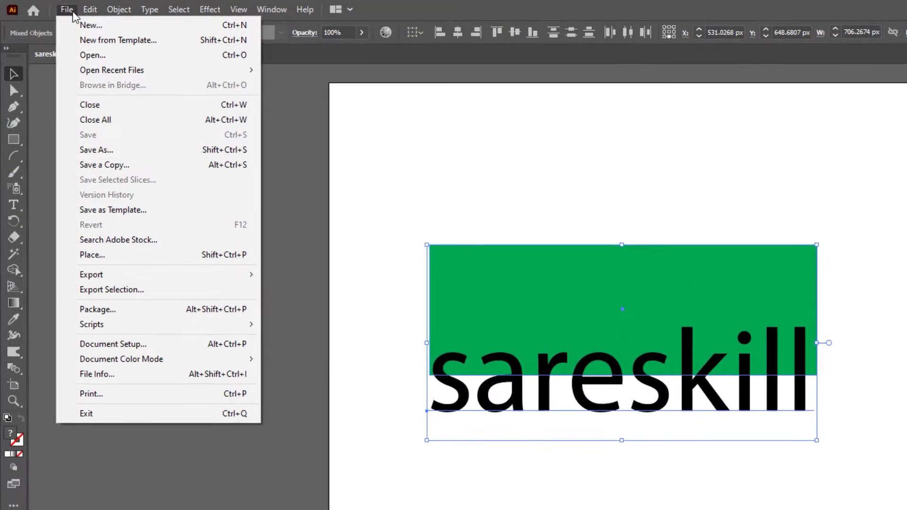
left_click(122, 46)
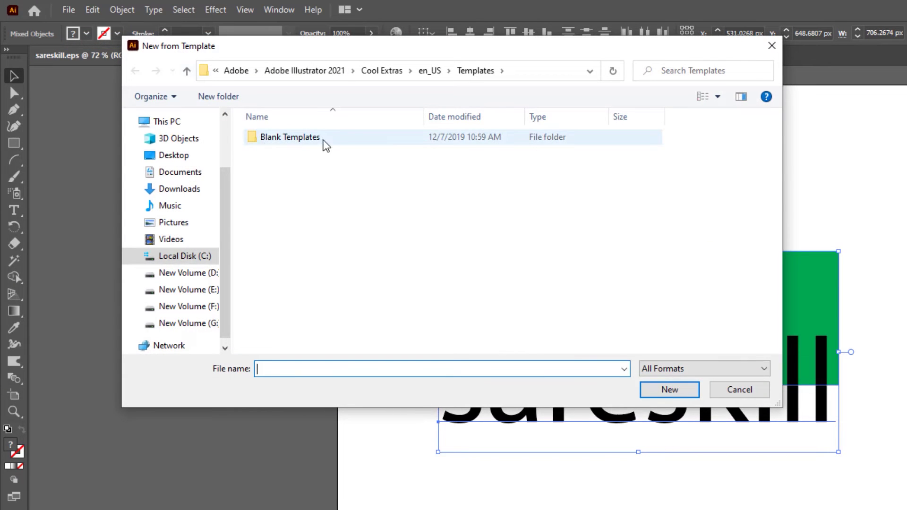
double_click(336, 138)
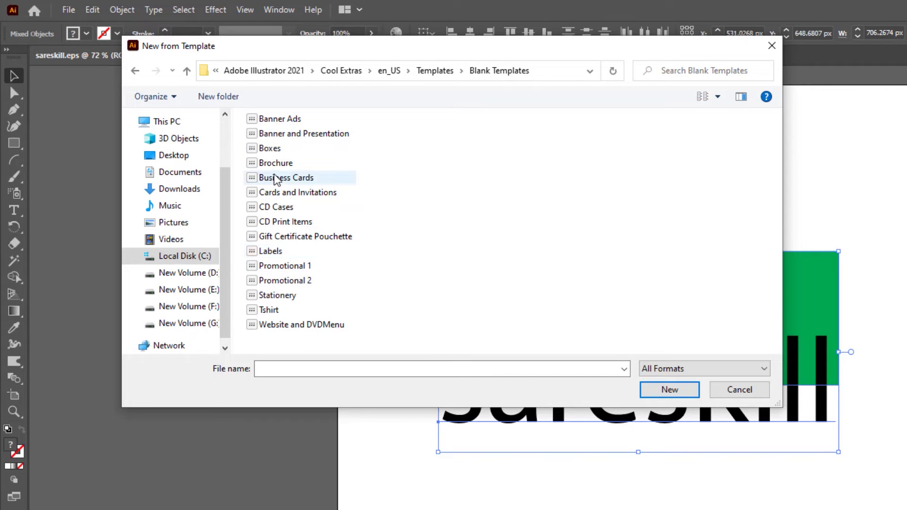
double_click(266, 165)
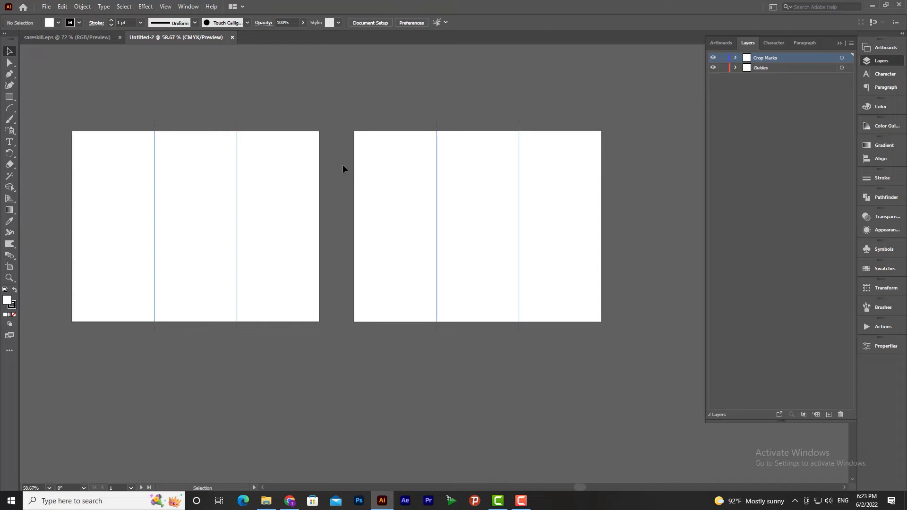
left_click(45, 7)
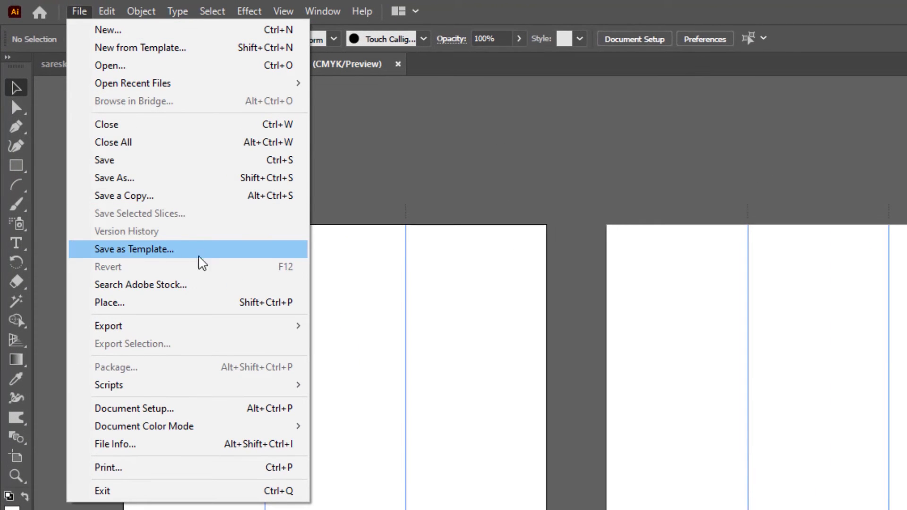
left_click(178, 253)
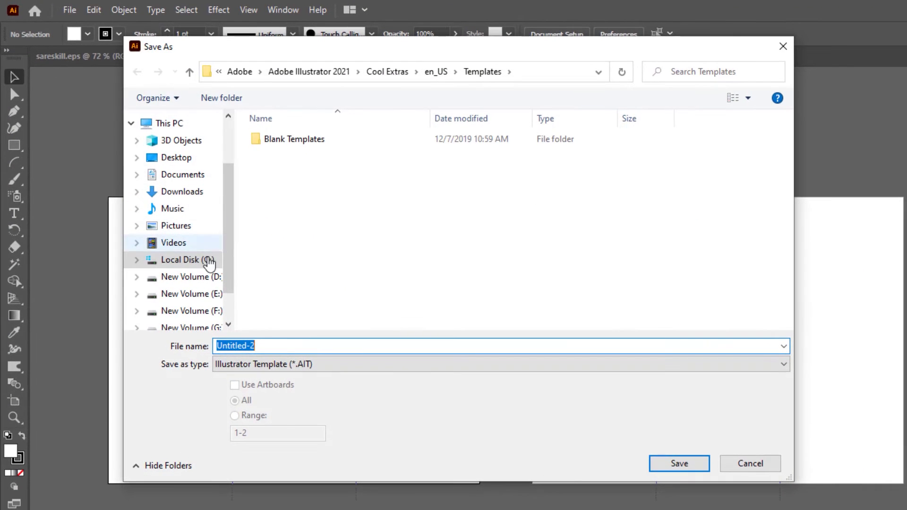
type("sareskill")
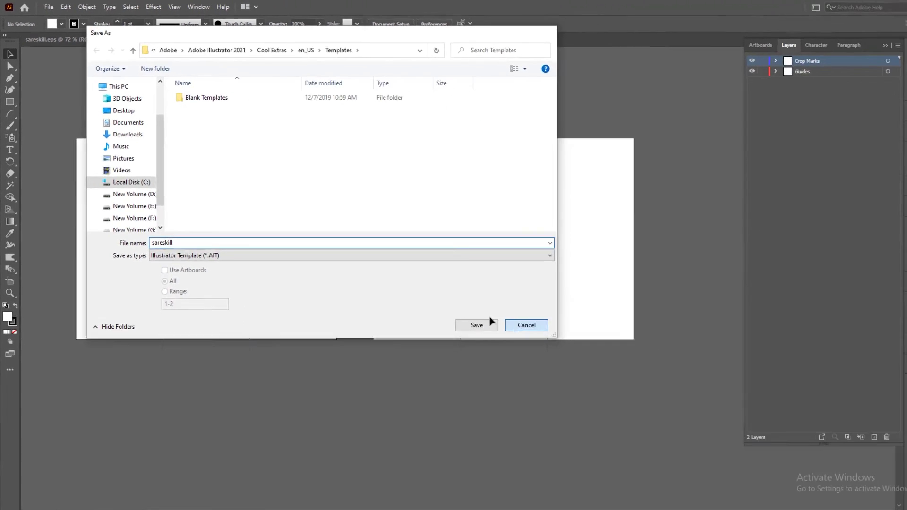
left_click(692, 444)
left_click(57, 10)
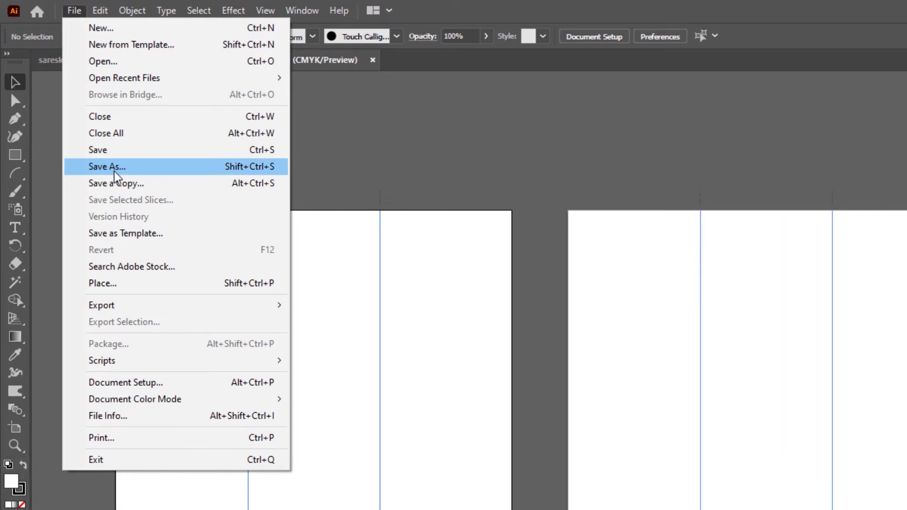
left_click(85, 125)
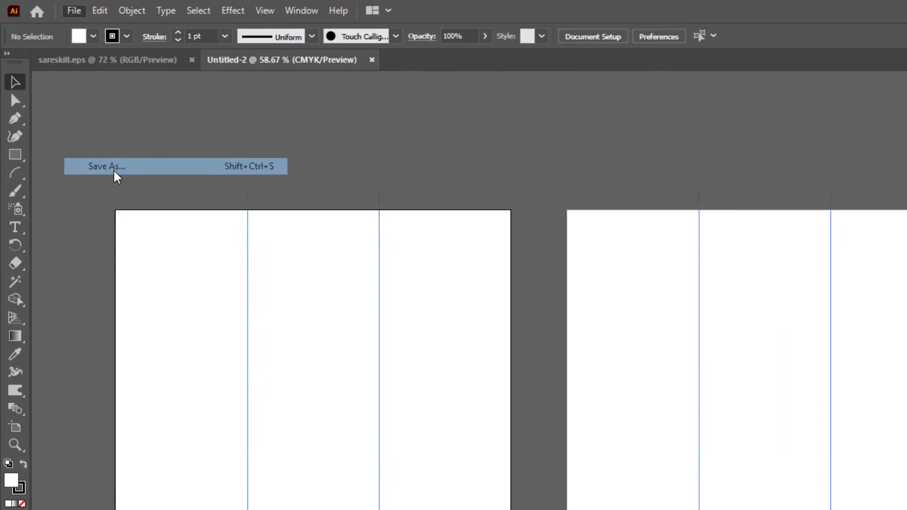
left_click(251, 359)
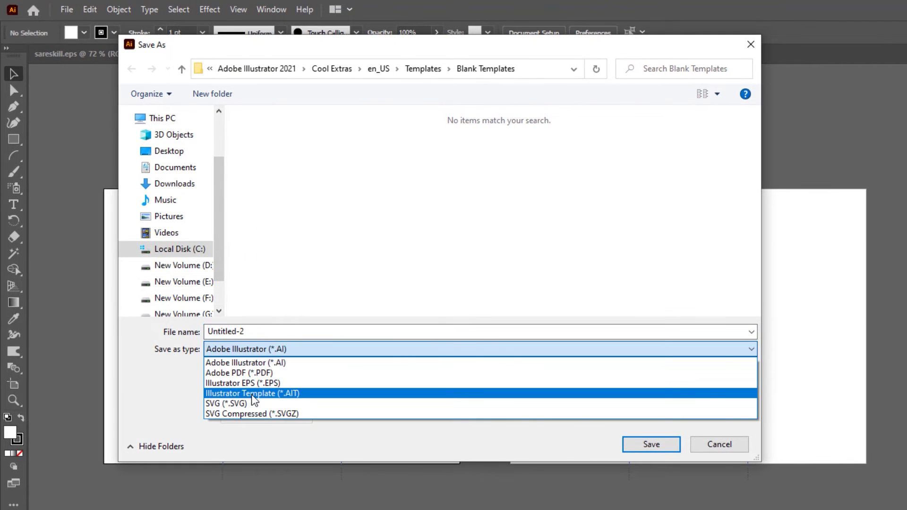
left_click(253, 397)
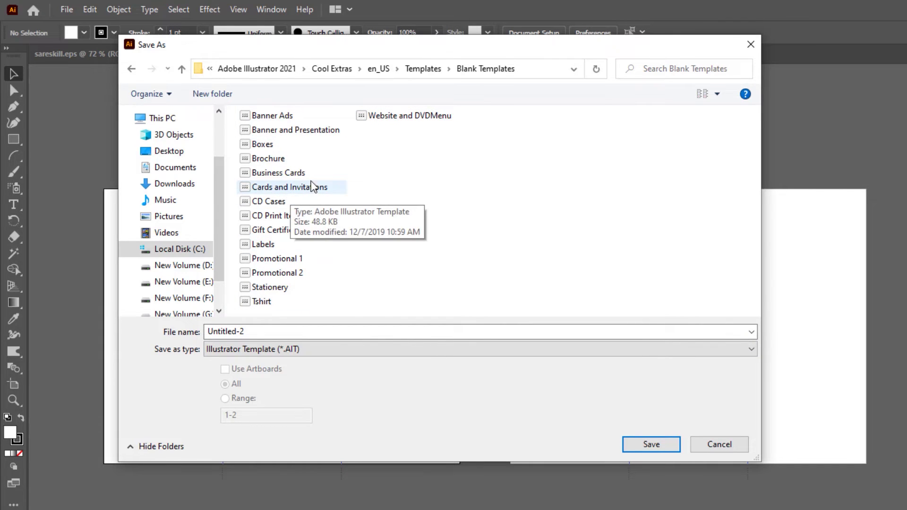
left_click(248, 335)
double_click(249, 336)
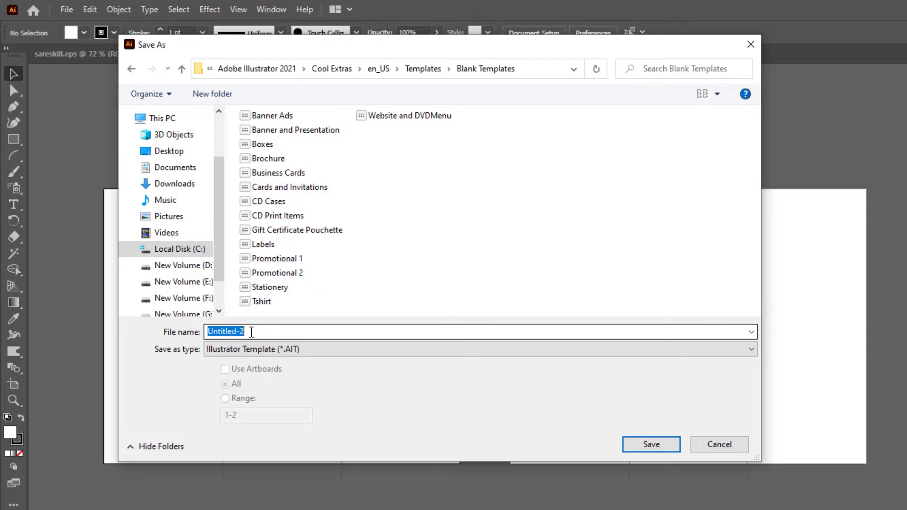
type("sareskill")
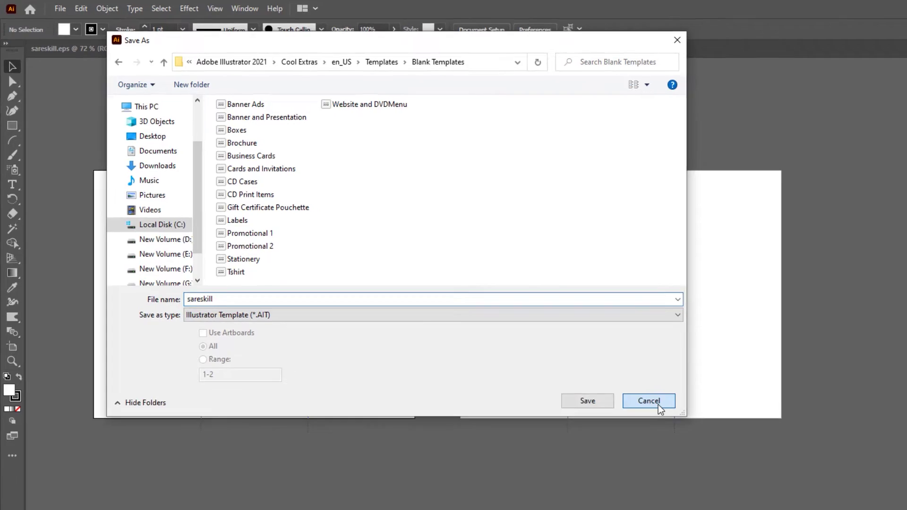
left_click(730, 449)
Step: Review the Save As formats for Untitled-2, keep Adobe Illustrator (*.AI), and cancel without saving
left_click(46, 6)
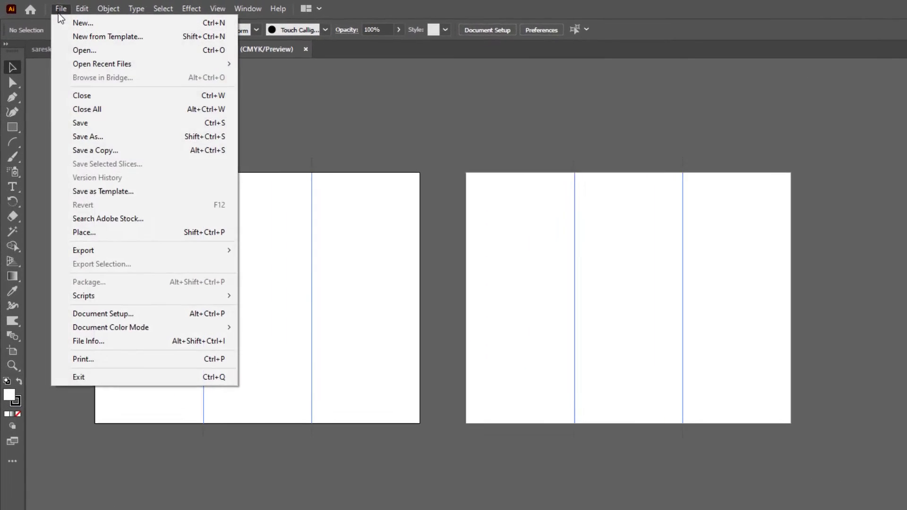
left_click(112, 152)
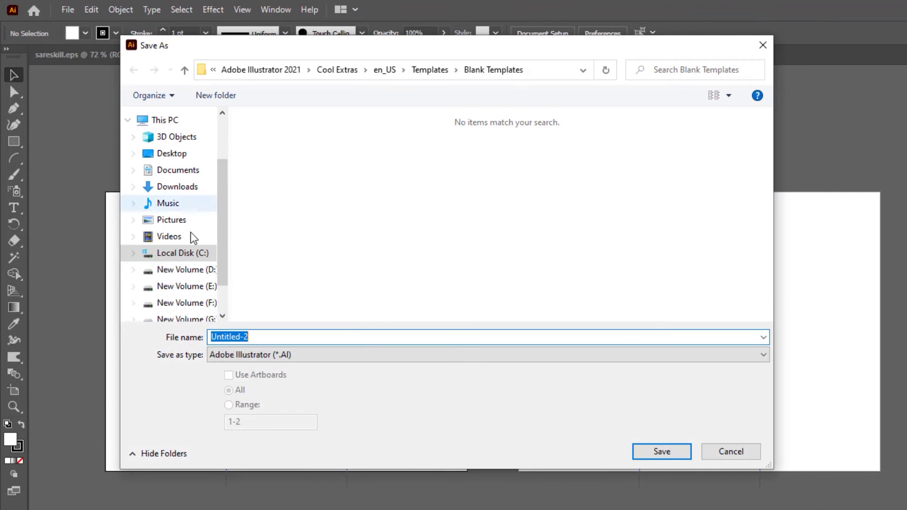
left_click(241, 355)
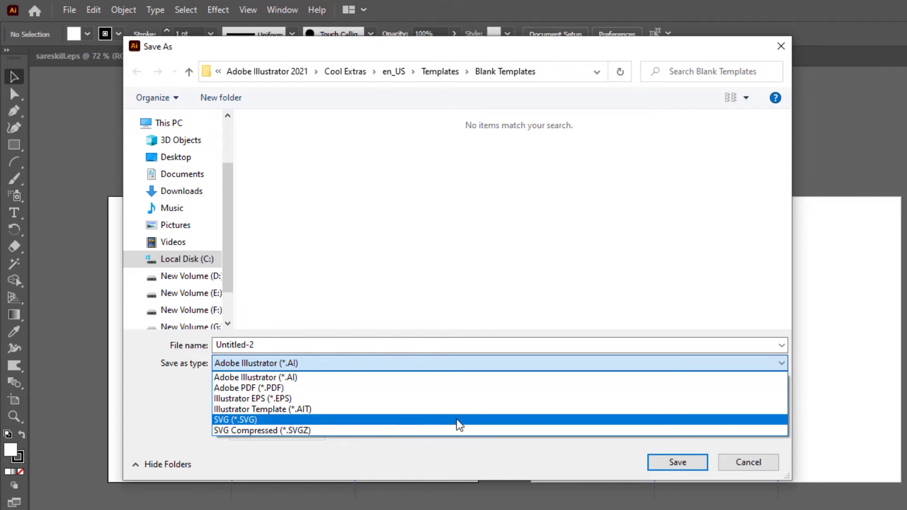
left_click(745, 467)
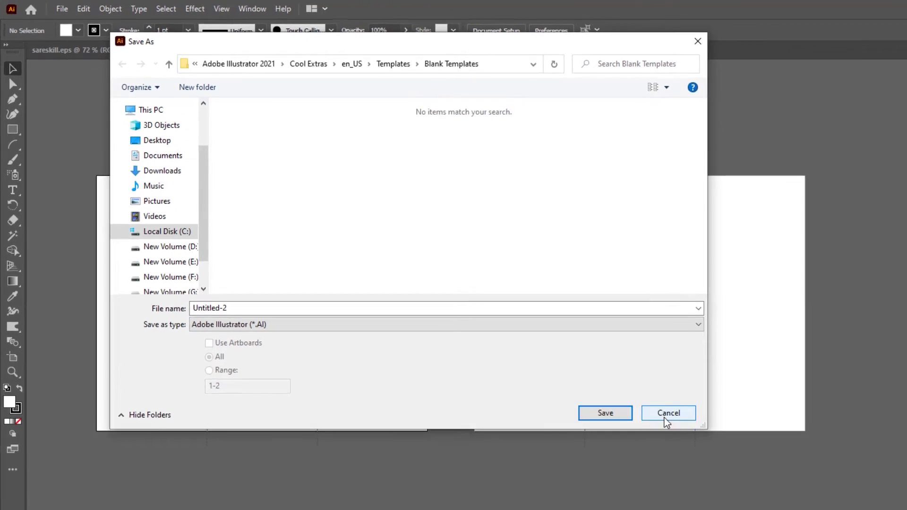
left_click(46, 8)
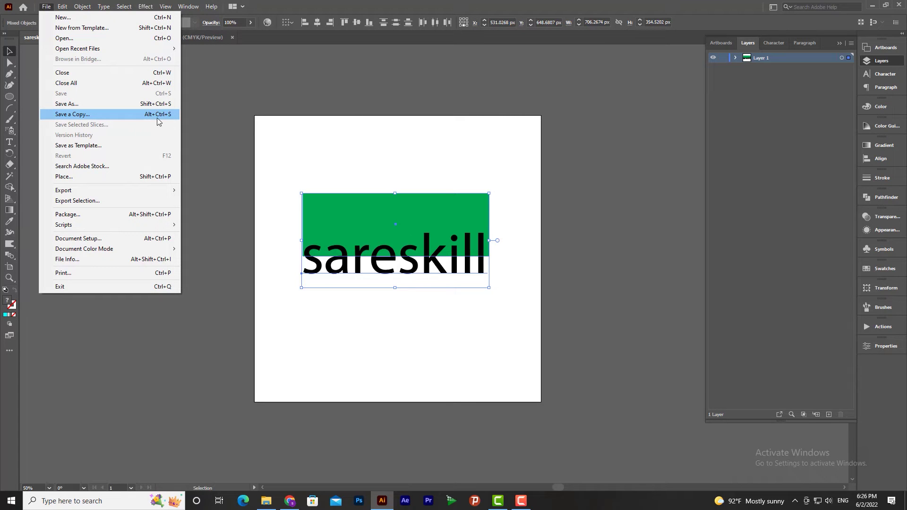
left_click(115, 114)
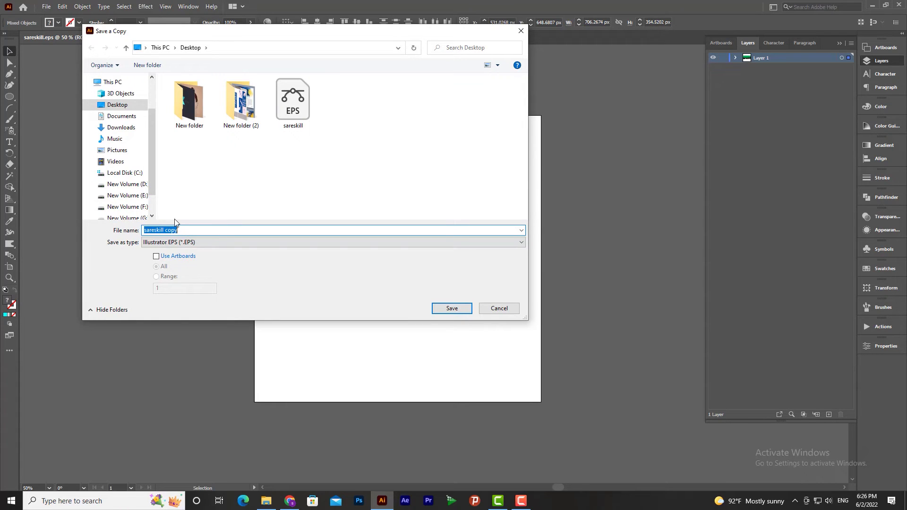
left_click(178, 243)
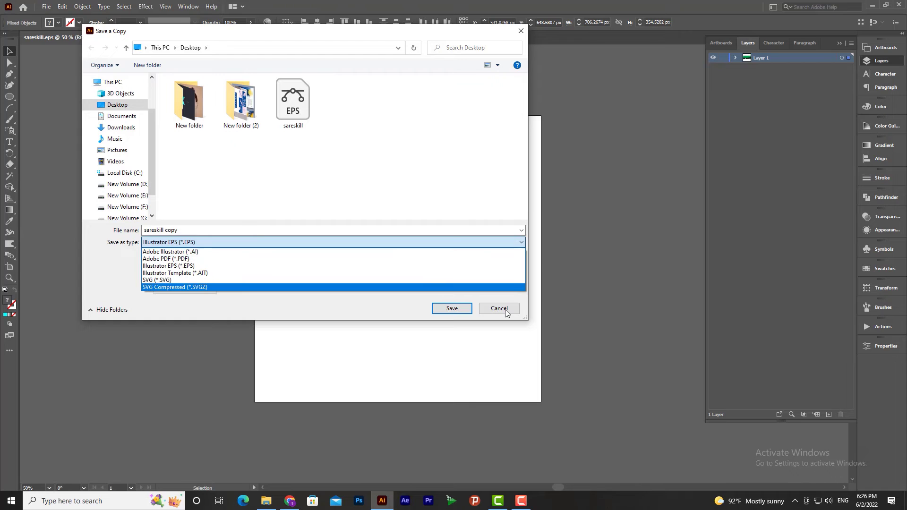
left_click(521, 315)
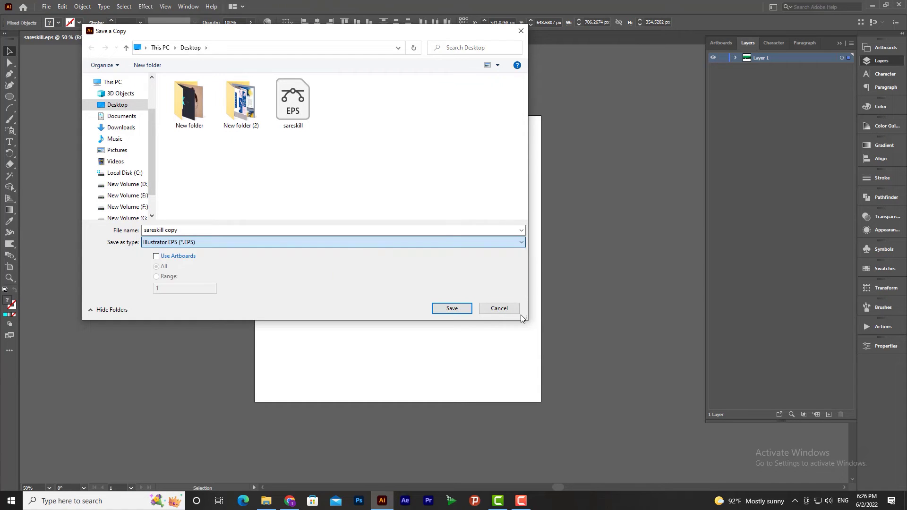
left_click(500, 308)
left_click(46, 7)
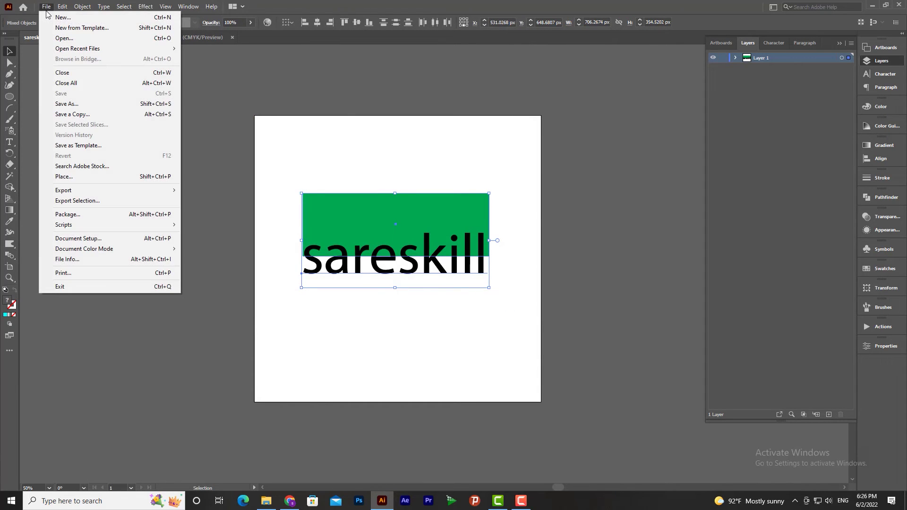
left_click(303, 102)
left_click(47, 7)
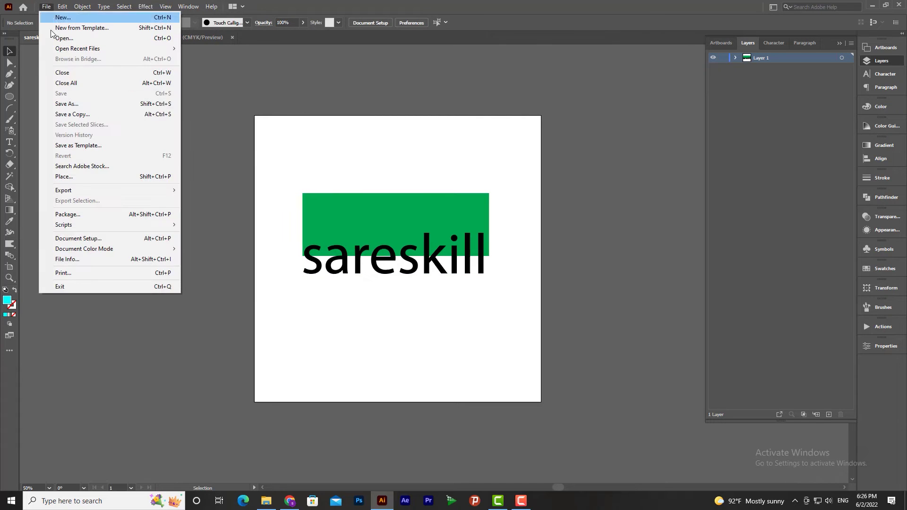
left_click(66, 104)
left_click(163, 242)
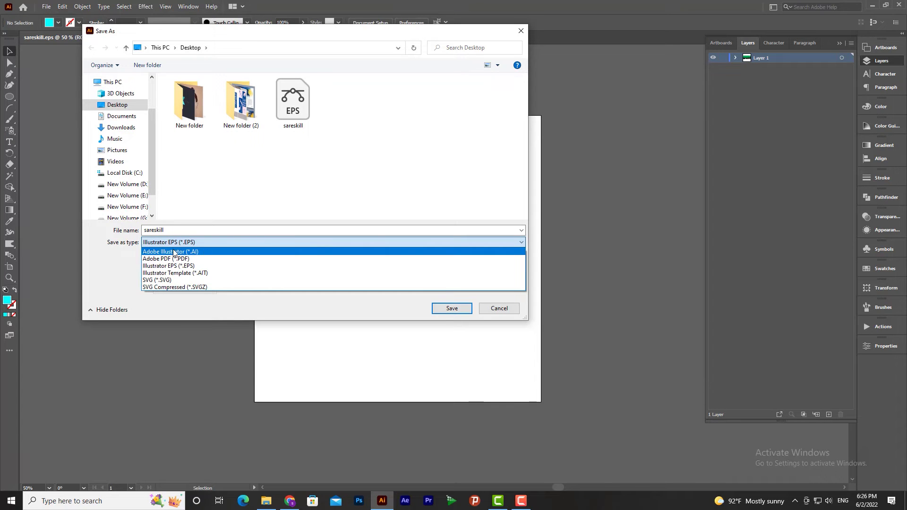
left_click(502, 311)
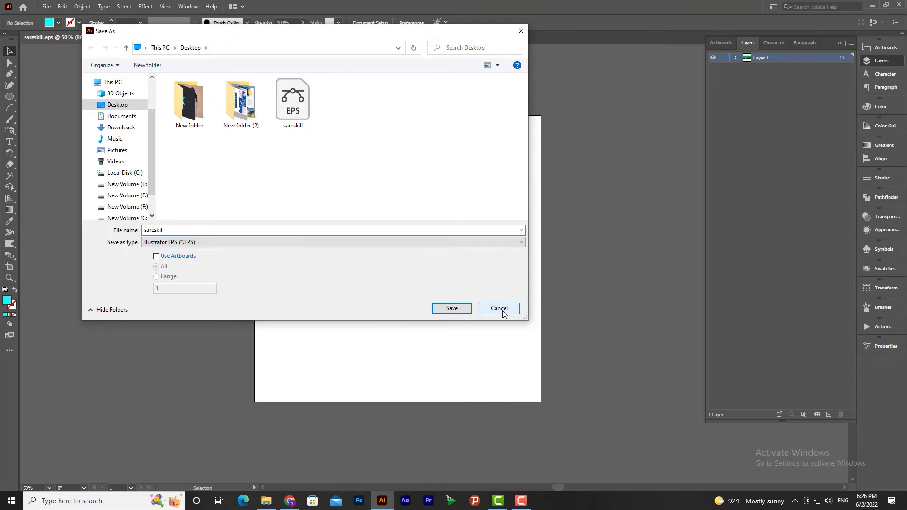
left_click(11, 98)
Step: Draw a cyan rectangle and shift it further left of the artboard
left_click_drag(152, 97, 252, 162)
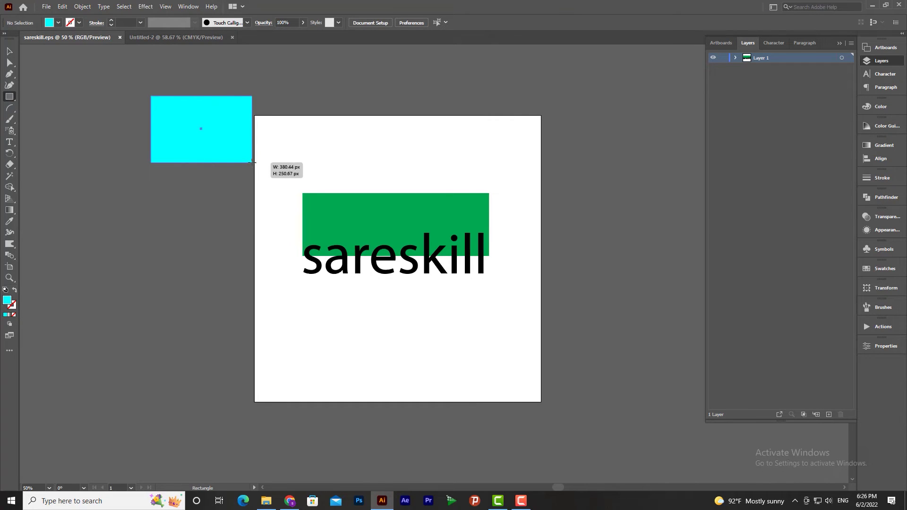
key("v")
left_click_drag(180, 144, 152, 144)
Step: Draw a 512 × 512 px cyan circle over the artboard's lower-right corner
left_click(9, 97)
left_click(76, 104)
left_click_drag(479, 324, 616, 459)
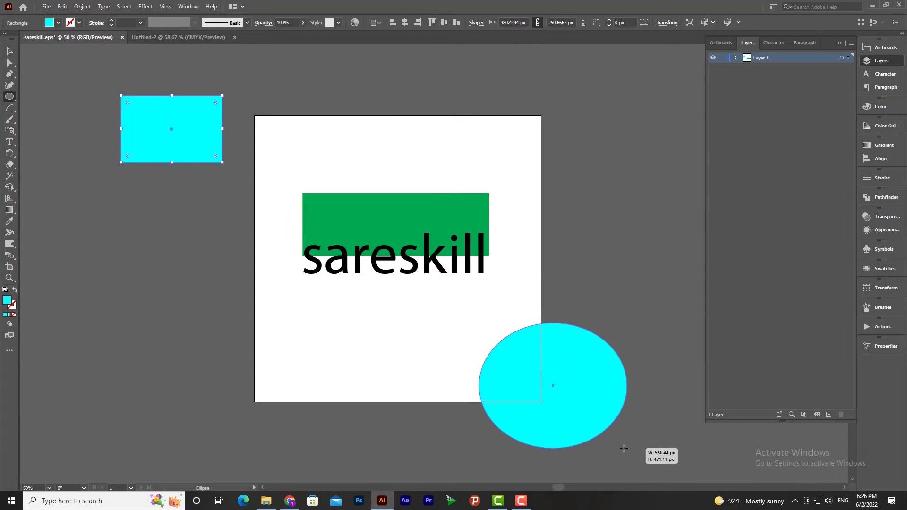
left_click(58, 23)
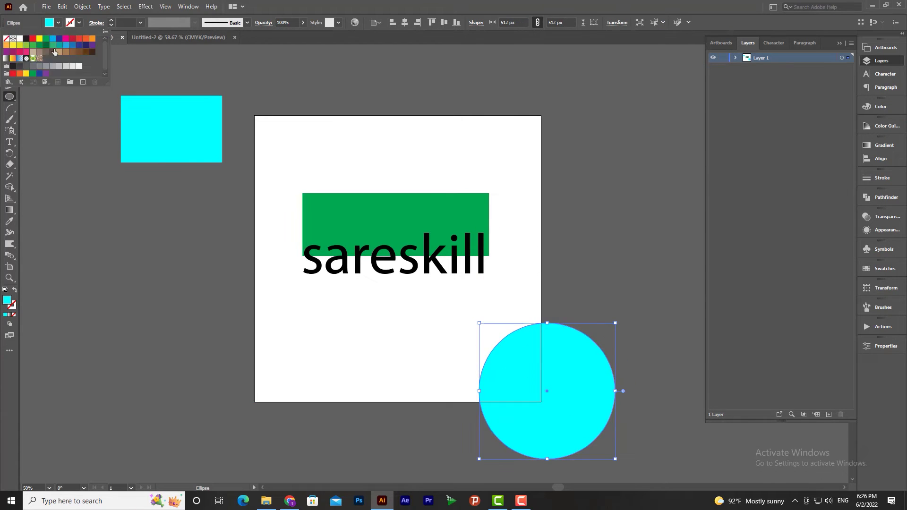
Step: Change the circle's fill to red and move it up and to the left
left_click(80, 40)
left_click(9, 51)
left_click_drag(565, 392, 540, 369)
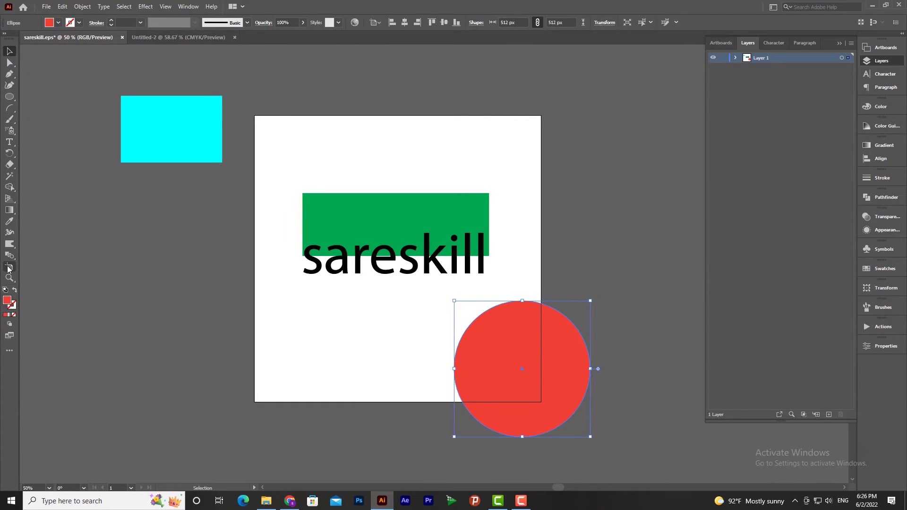
left_click(9, 268)
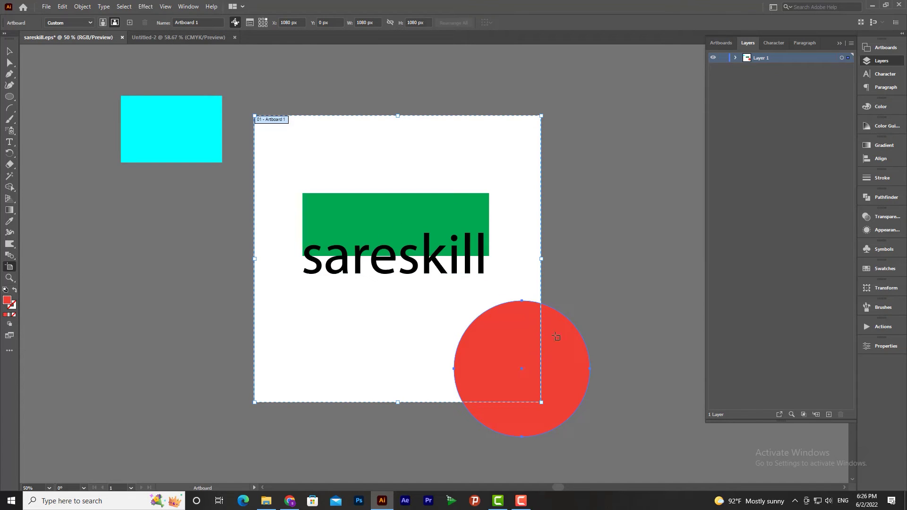
Step: Nudge the cyan rectangle slightly upward
left_click(10, 51)
left_click(155, 140)
left_click_drag(186, 147, 186, 136)
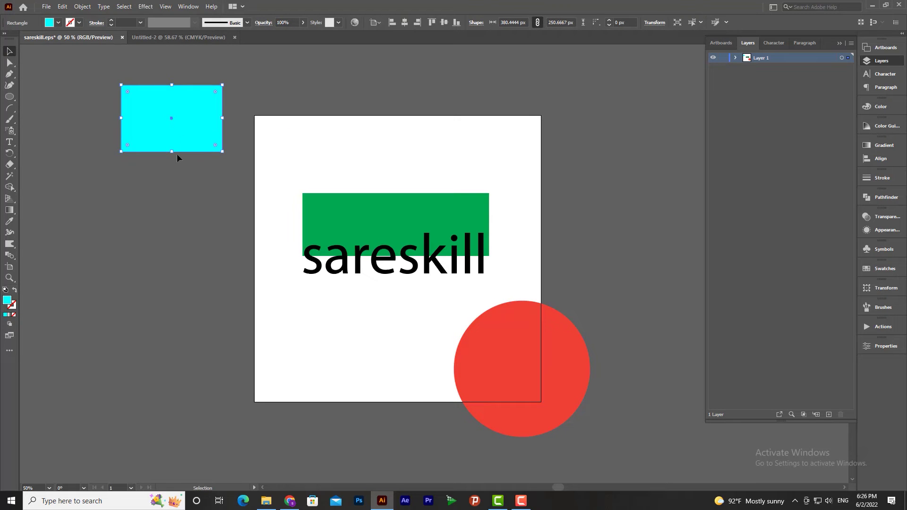
left_click(47, 6)
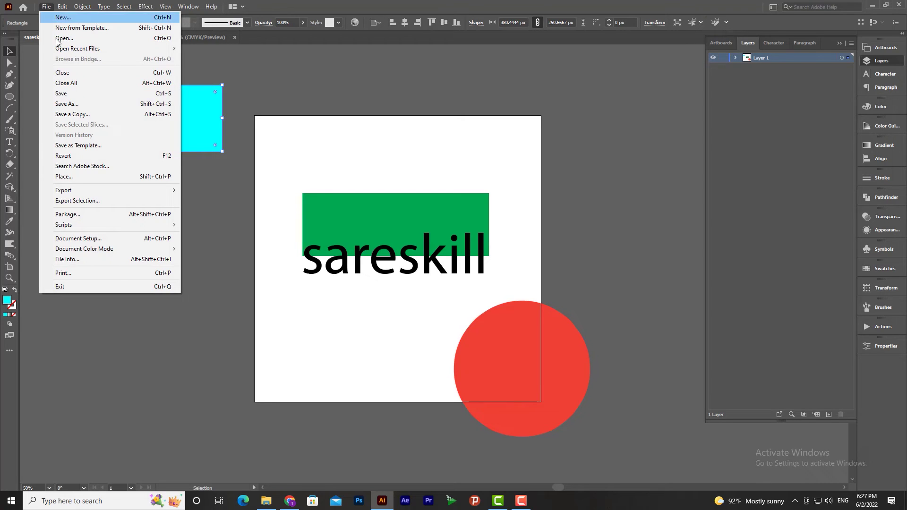
mouse_move(63, 190)
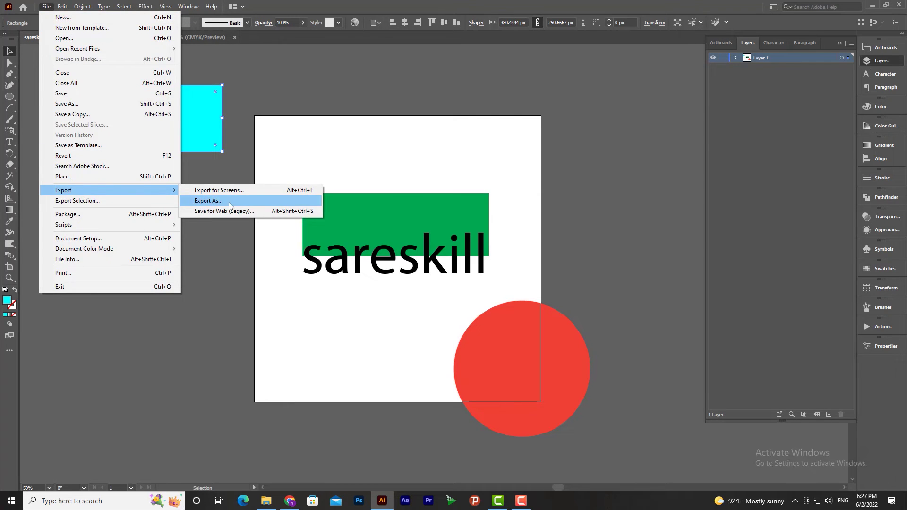
Step: Start a Save As of the document, then cancel it
left_click(92, 104)
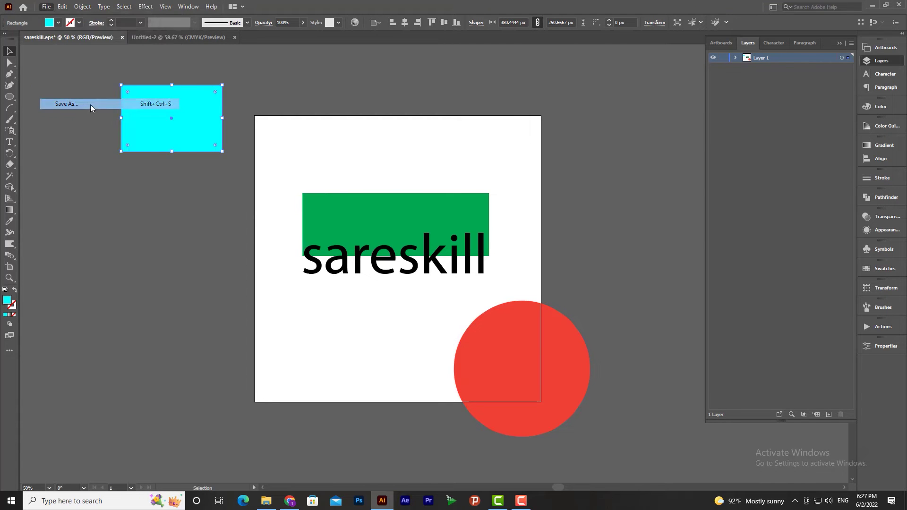
left_click(454, 242)
left_click(454, 307)
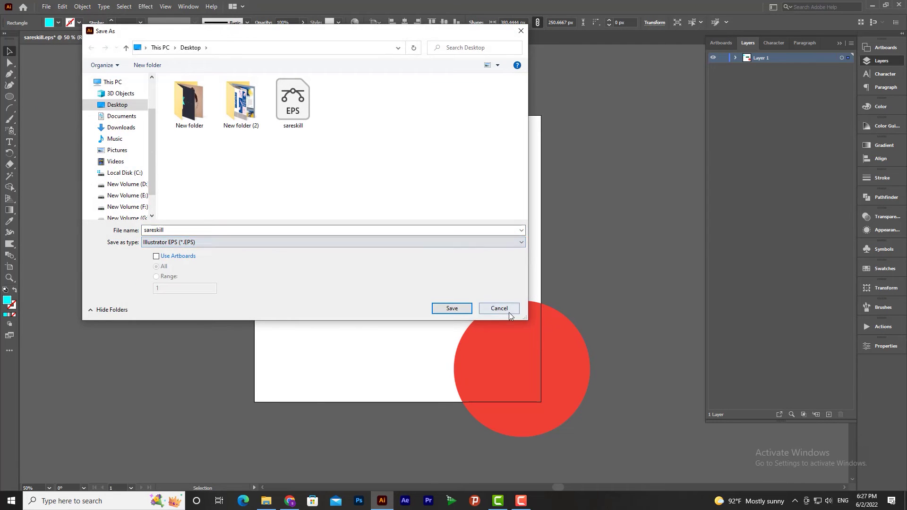
left_click(499, 308)
Step: Set up Export As to the Desktop as sareskill with JPEG (*.JPG) format
left_click(46, 6)
mouse_move(90, 270)
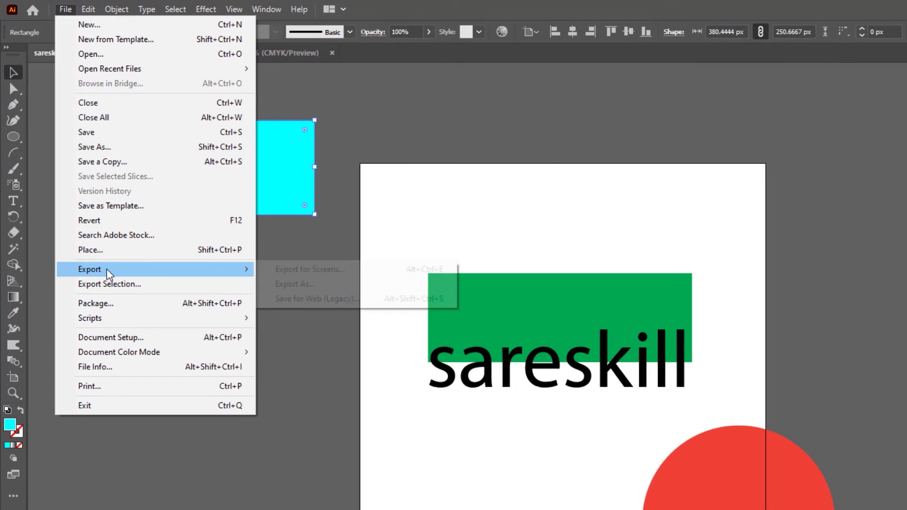
left_click(319, 285)
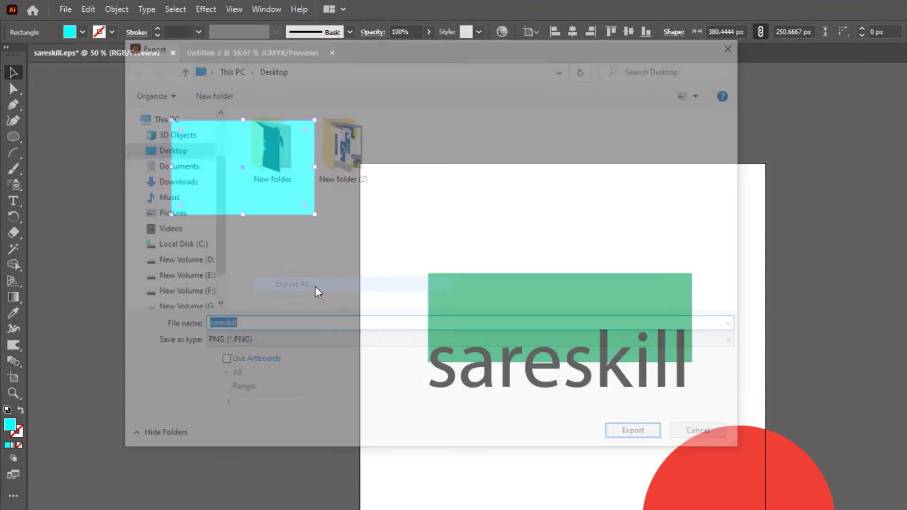
left_click(235, 343)
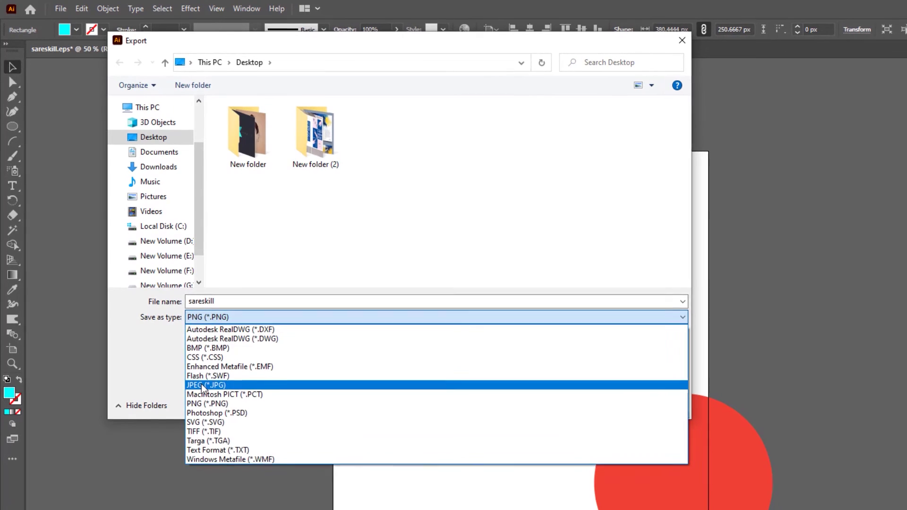
left_click(202, 384)
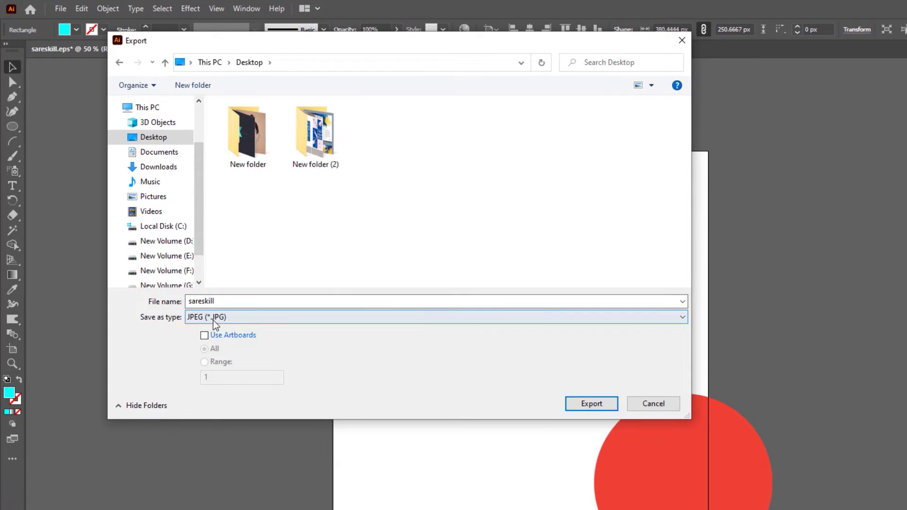
left_click(220, 306)
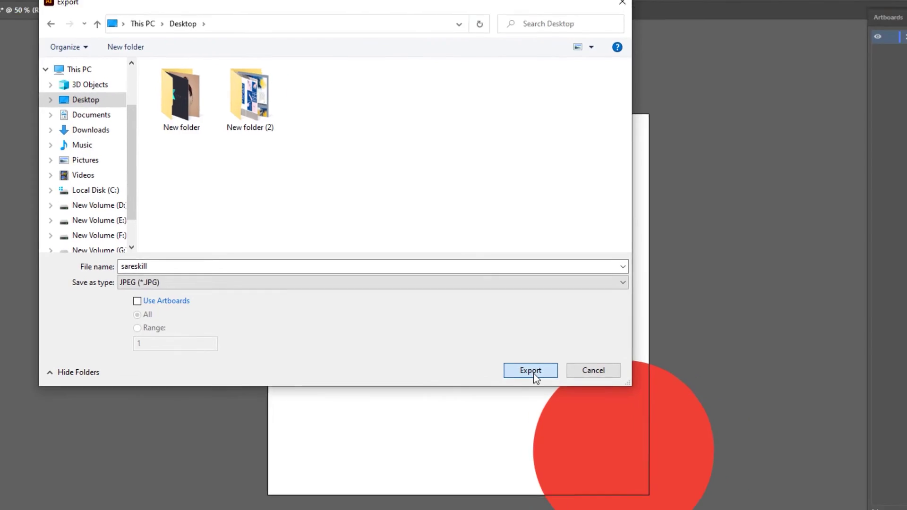
Step: In JPEG Options, try CMYK and Grayscale before settling on the RGB colour model
left_click(594, 405)
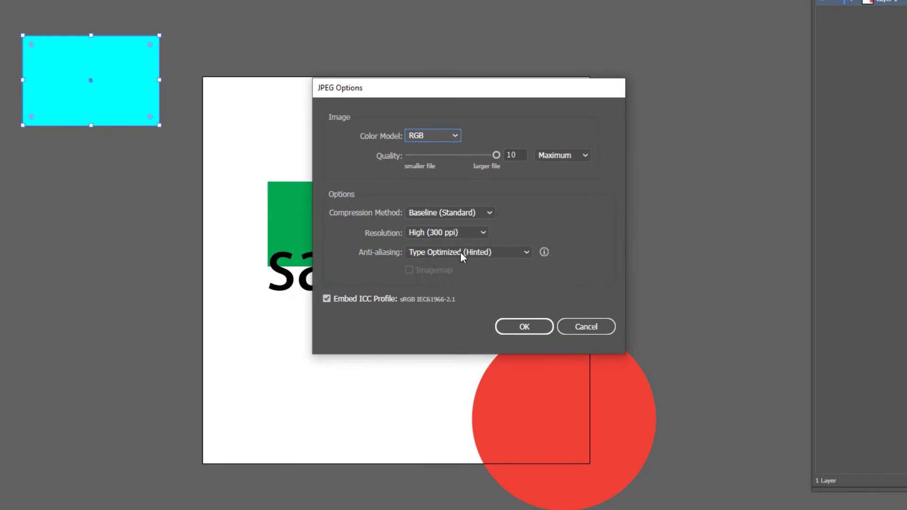
left_click(442, 141)
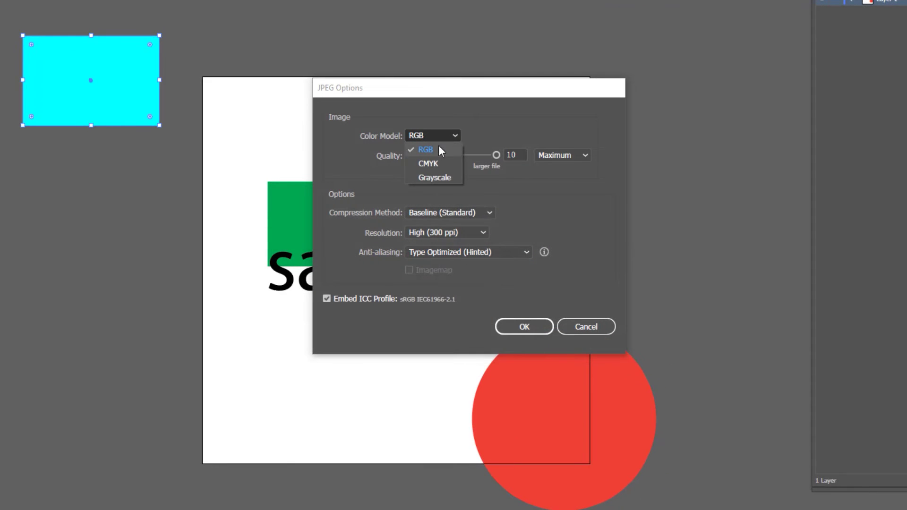
left_click(419, 165)
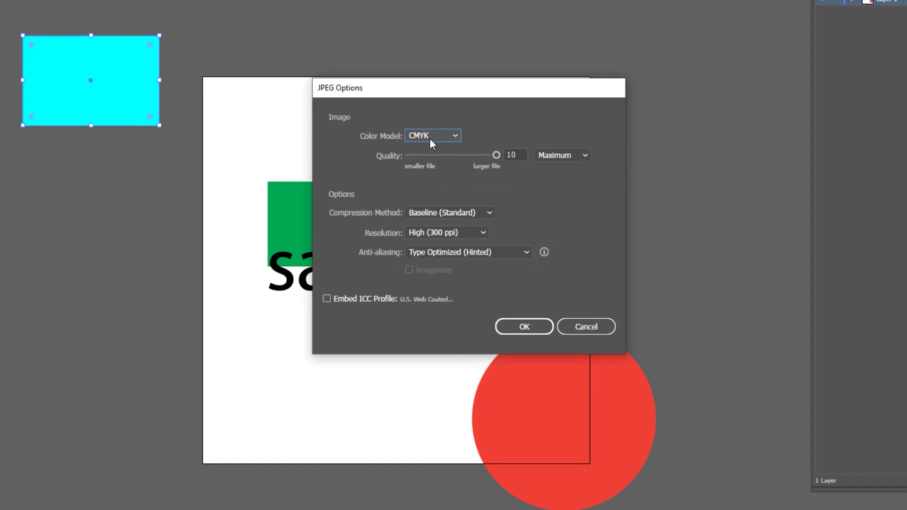
left_click(430, 138)
left_click(425, 178)
left_click(433, 135)
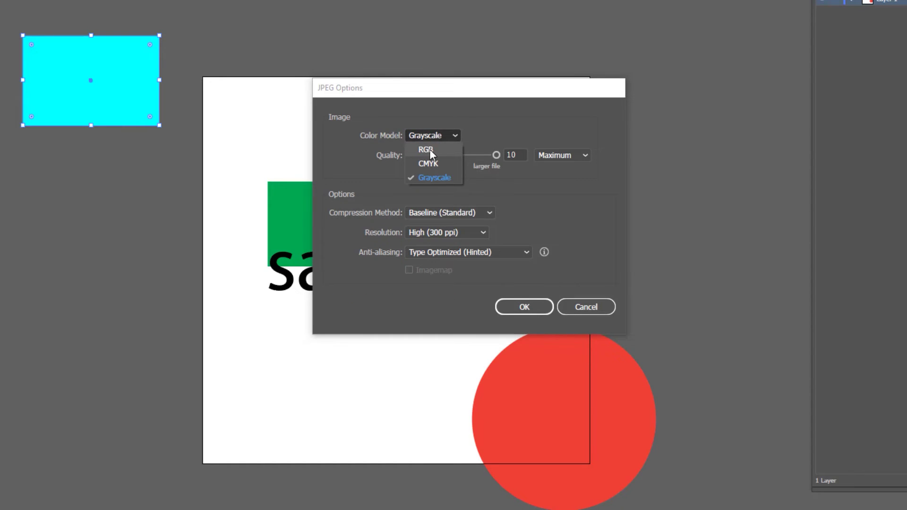
left_click(430, 149)
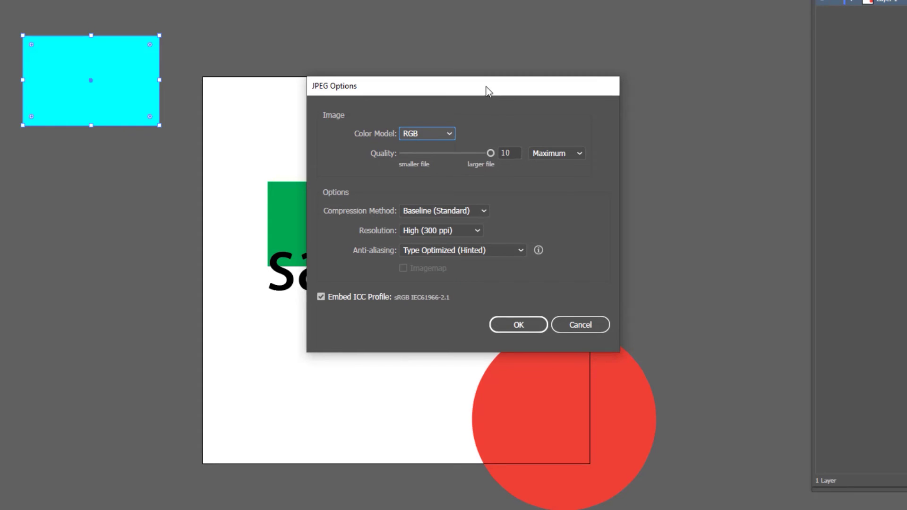
Step: Set JPEG quality back to 10 (Maximum) after trying other quality presets
left_click_drag(466, 143, 456, 146)
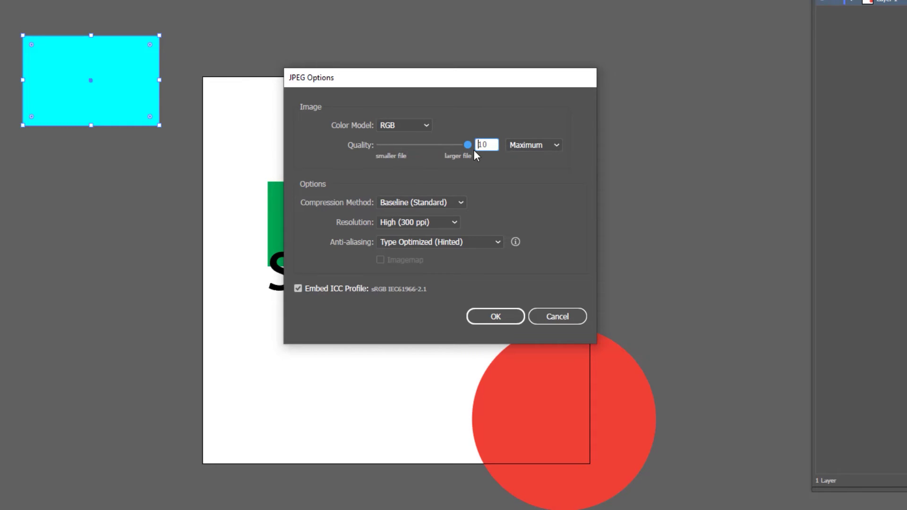
left_click(536, 150)
left_click(528, 202)
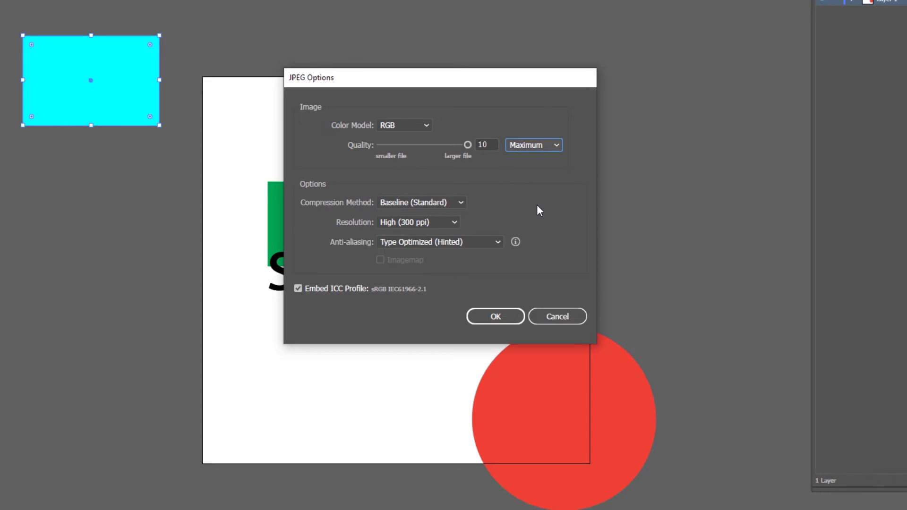
left_click(532, 143)
key("Escape")
left_click(527, 146)
left_click(534, 186)
left_click_drag(432, 145, 691, 150)
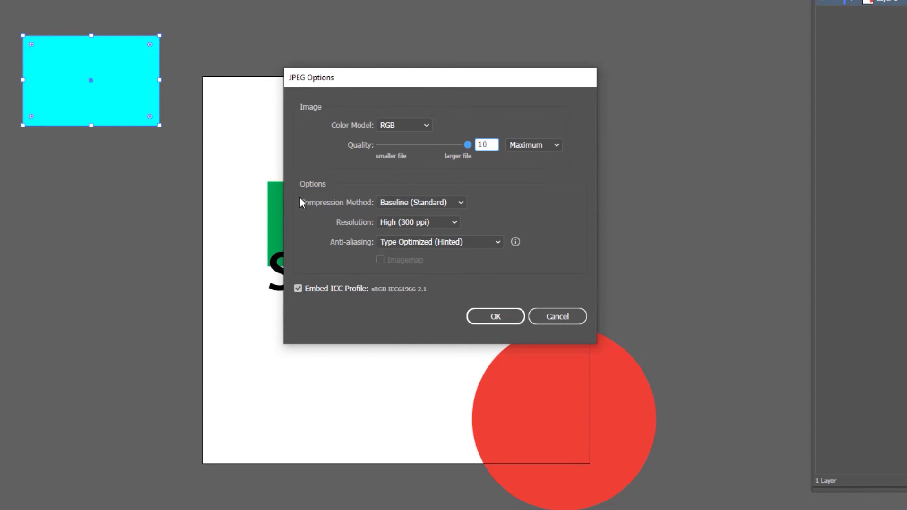
Step: Keep Baseline compression, High (300 ppi) resolution and Type Optimized anti-aliasing, then export
left_click(415, 203)
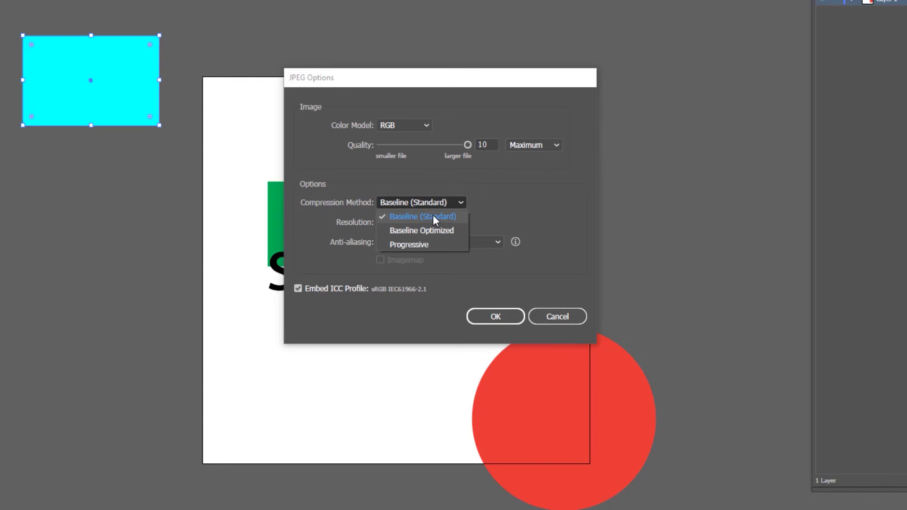
left_click(433, 216)
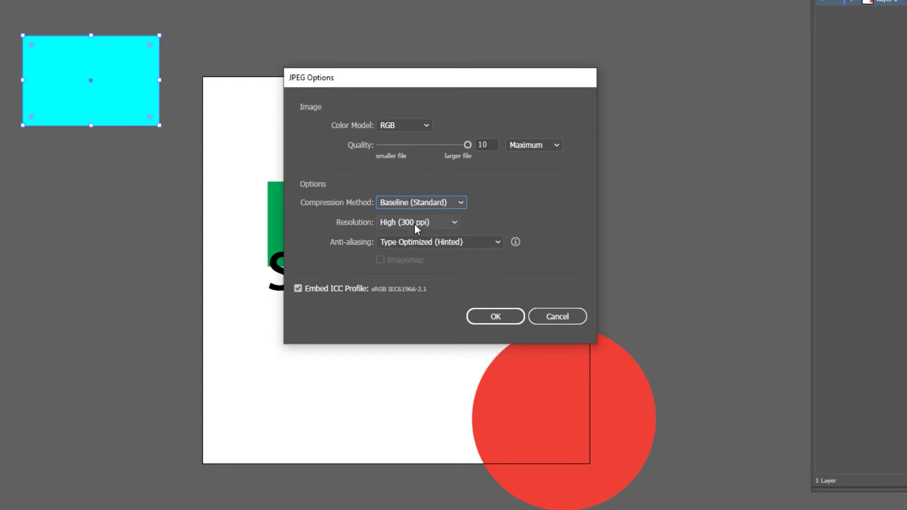
left_click(416, 223)
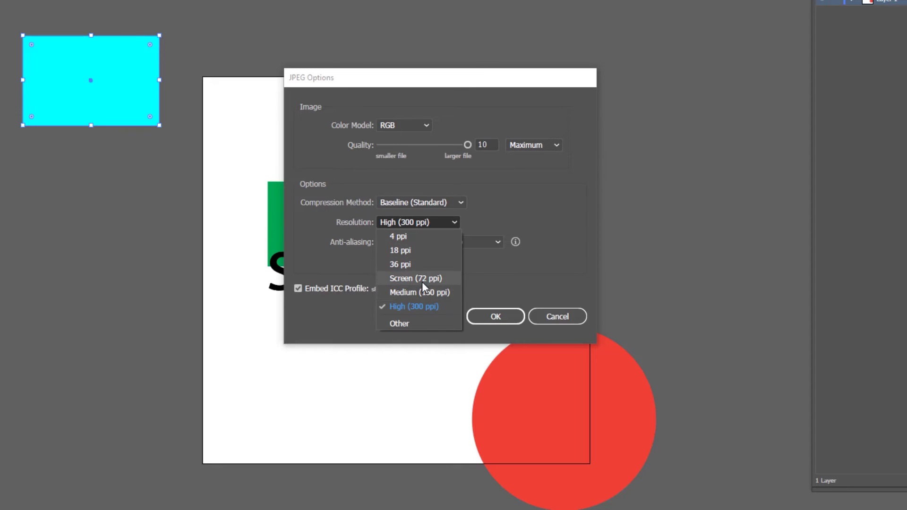
left_click(436, 278)
left_click(420, 224)
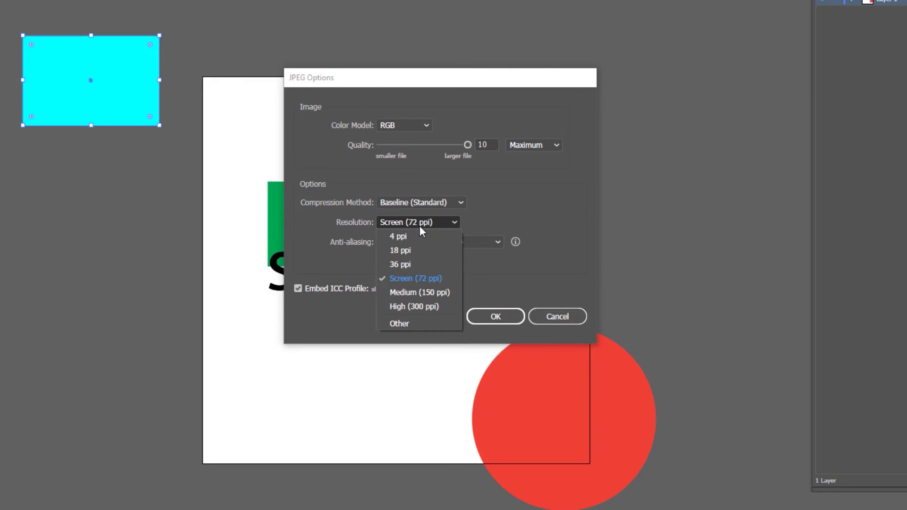
left_click(406, 306)
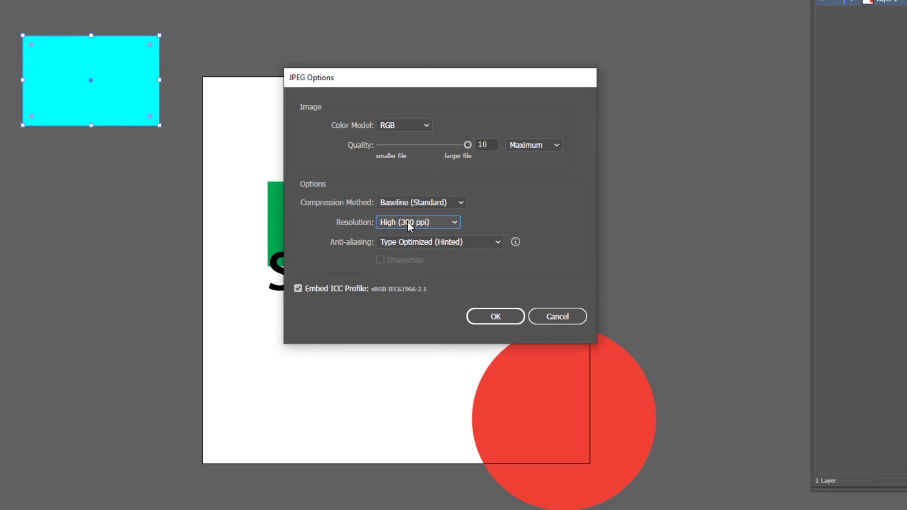
left_click(427, 243)
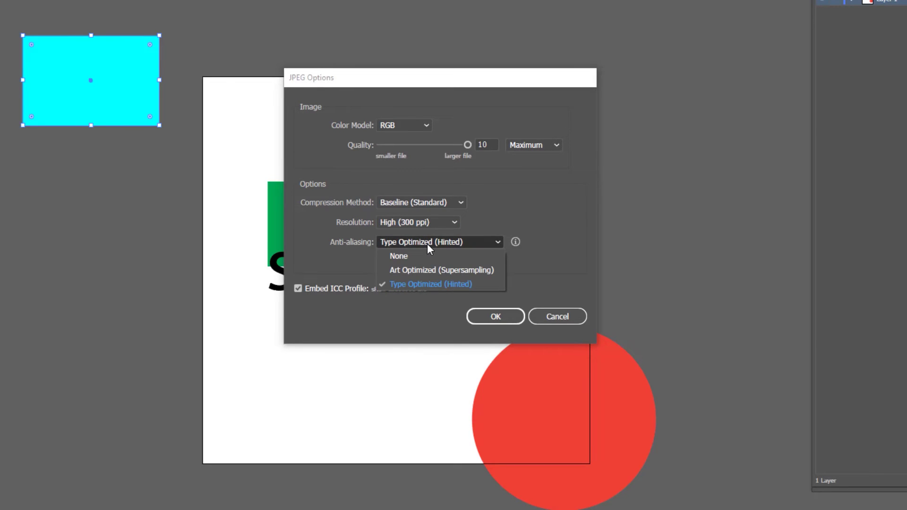
left_click(428, 243)
left_click(490, 320)
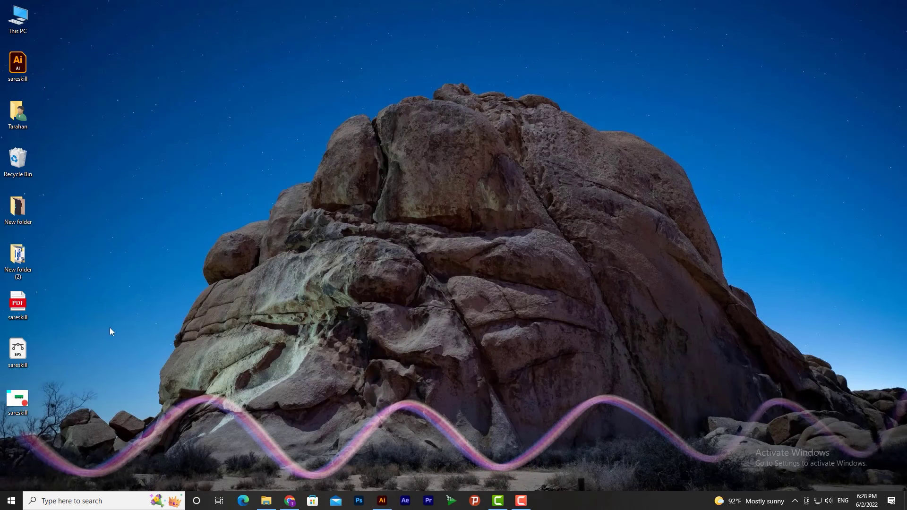
Step: View sareskill.jpg in Photos, reposition its window, and go back to Illustrator
double_click(16, 405)
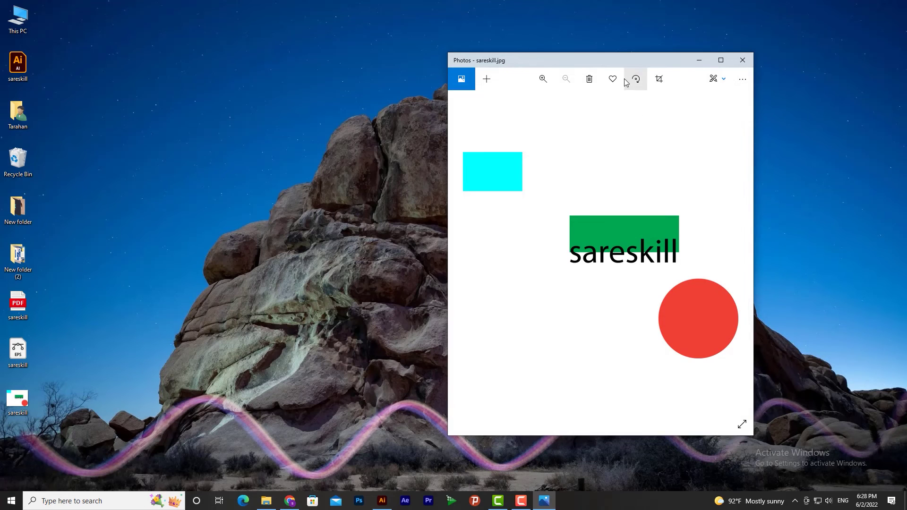
left_click_drag(632, 79, 546, 66)
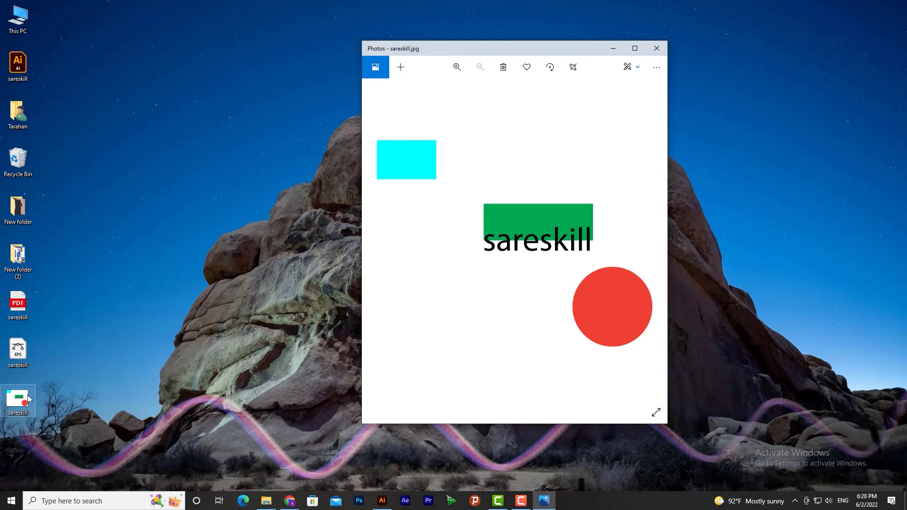
left_click(382, 501)
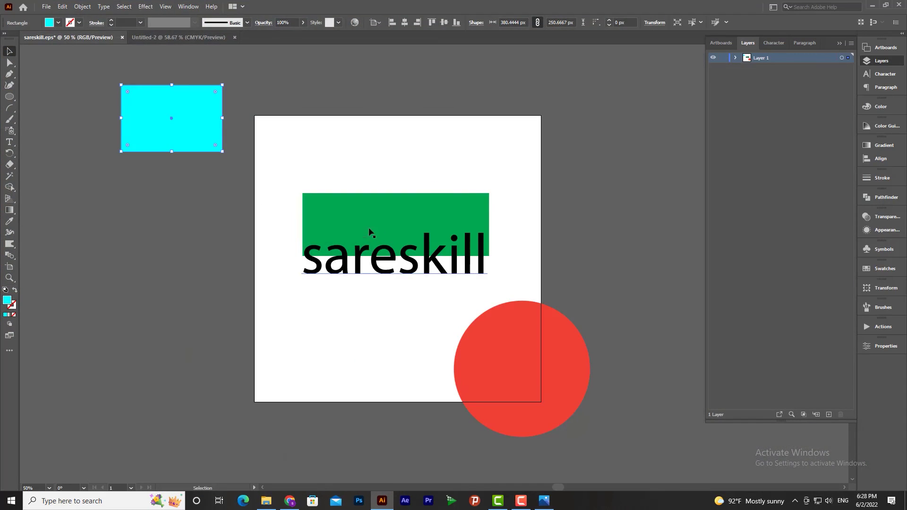
Step: Nudge the cyan rectangle, then export sareskill with Use Artboards as JPEG, quality 10, 300 ppi
left_click_drag(183, 124, 194, 140)
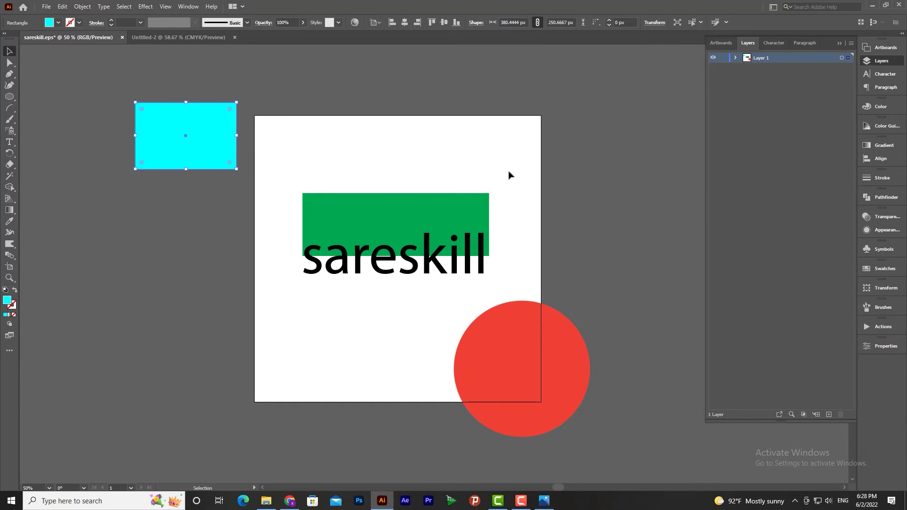
left_click_drag(516, 368, 516, 365)
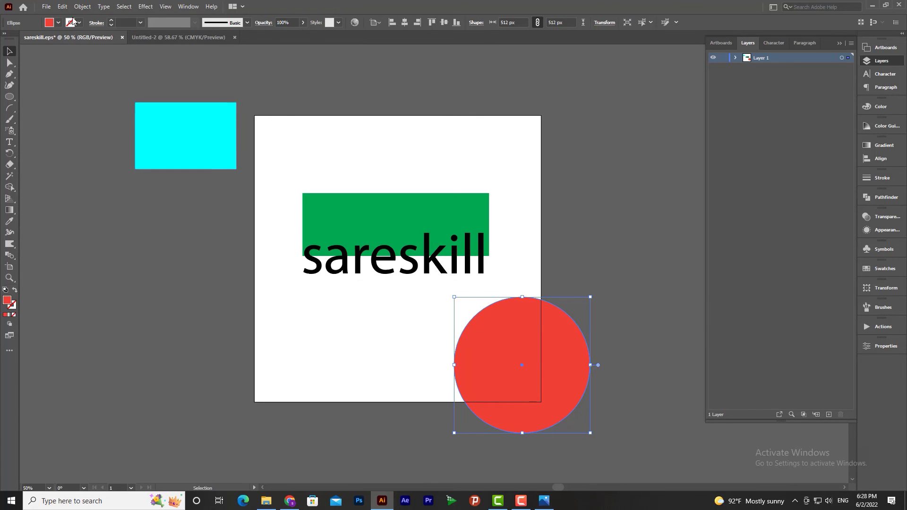
left_click(47, 6)
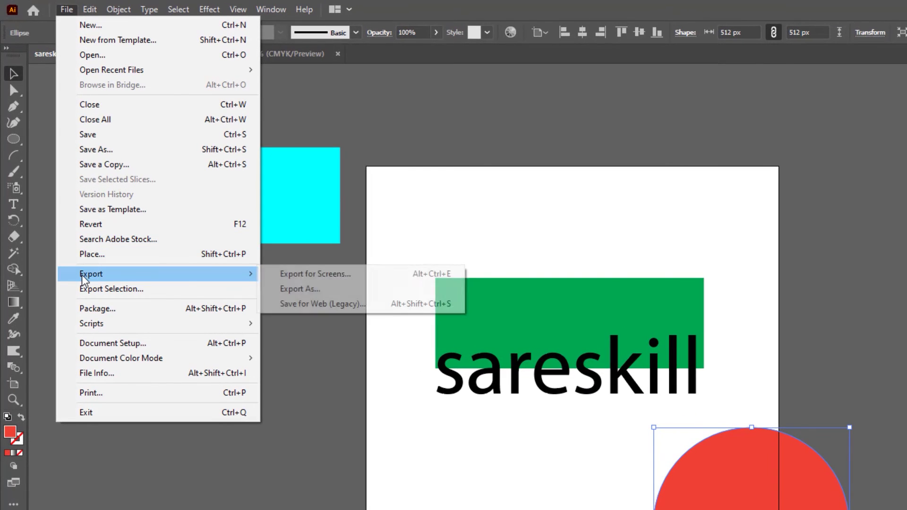
left_click(326, 291)
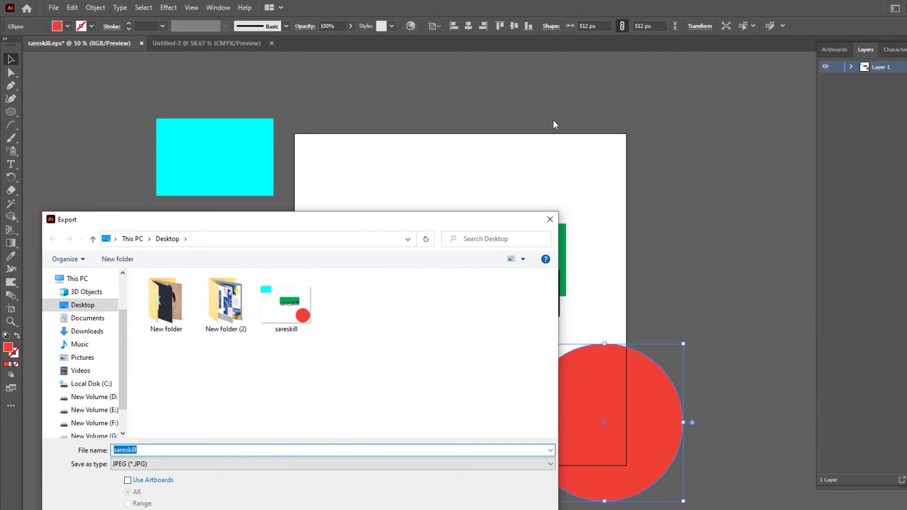
left_click_drag(366, 223, 393, 131)
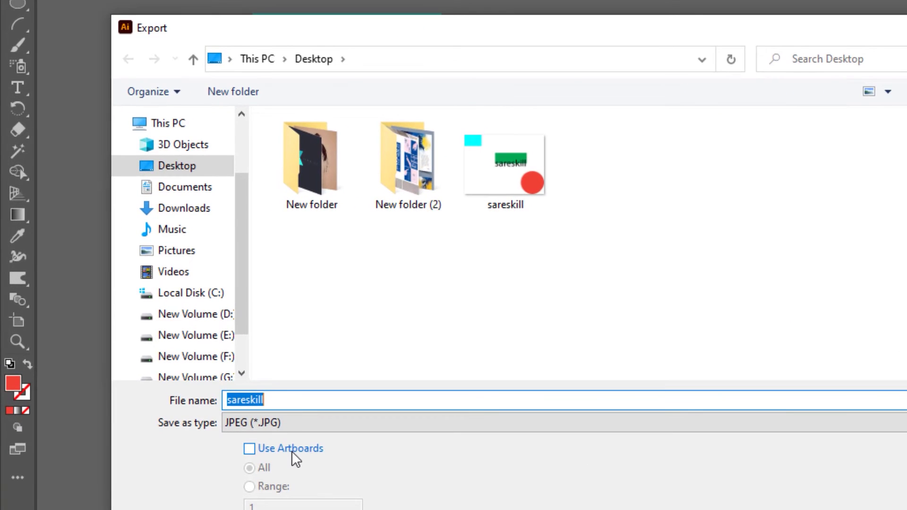
left_click(293, 452)
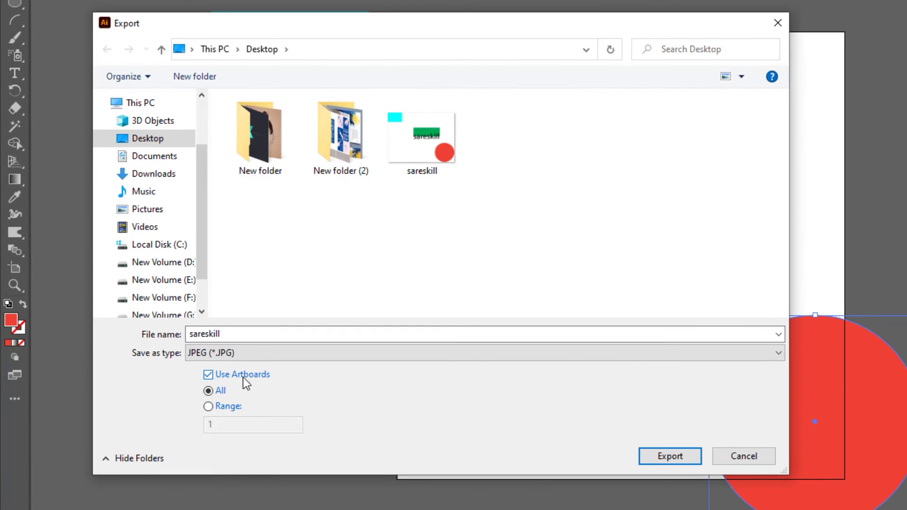
left_click(690, 456)
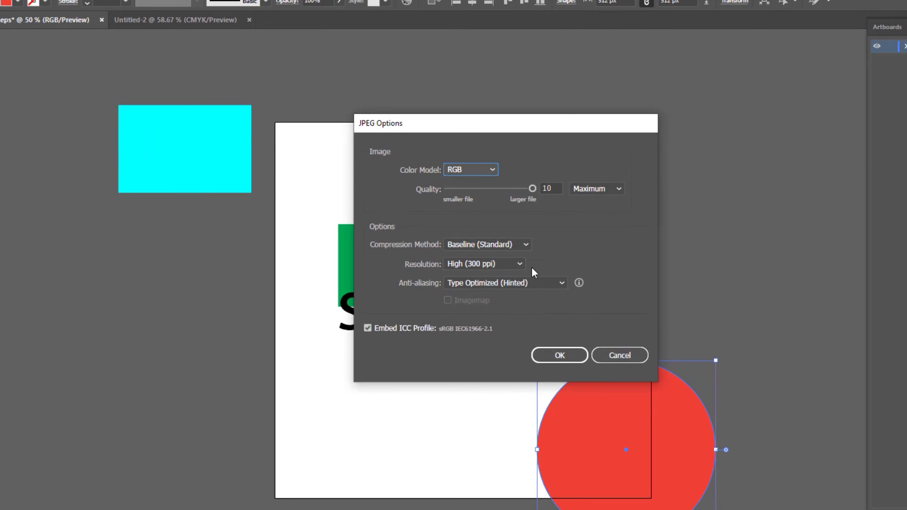
left_click(565, 356)
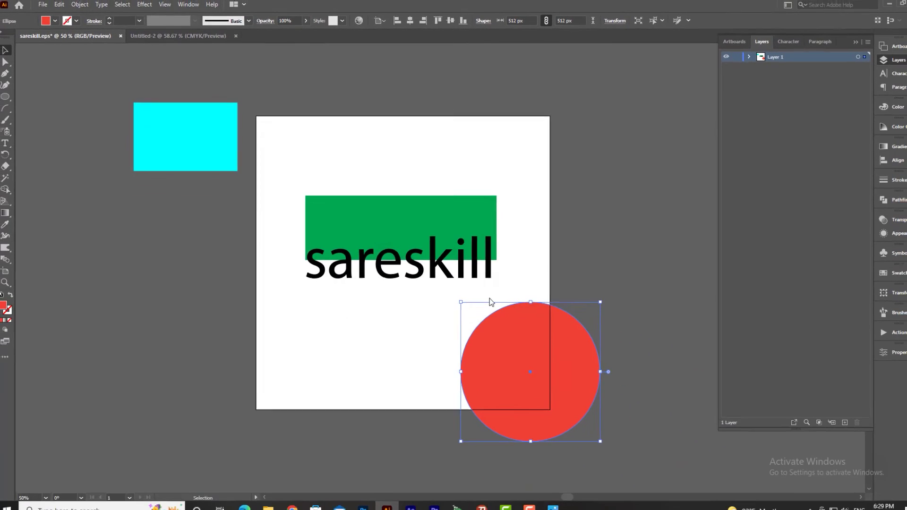
Step: Open sareskill-01.jpg from the desktop and arrange it beside sareskill.jpg in Photos
left_click(872, 5)
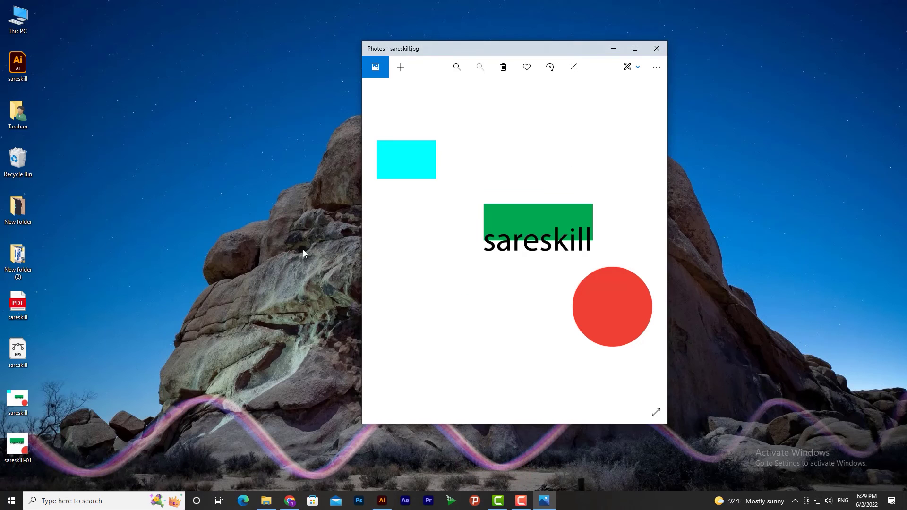
double_click(19, 446)
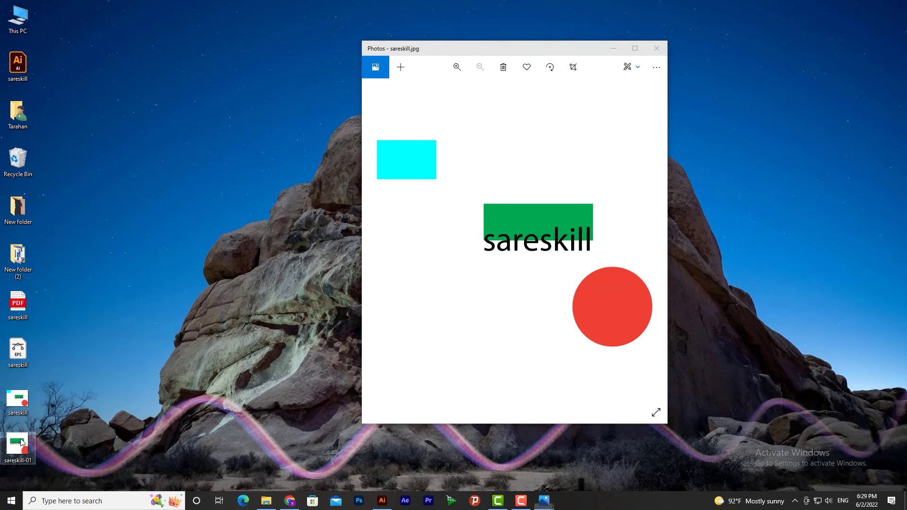
left_click_drag(604, 58, 645, 36)
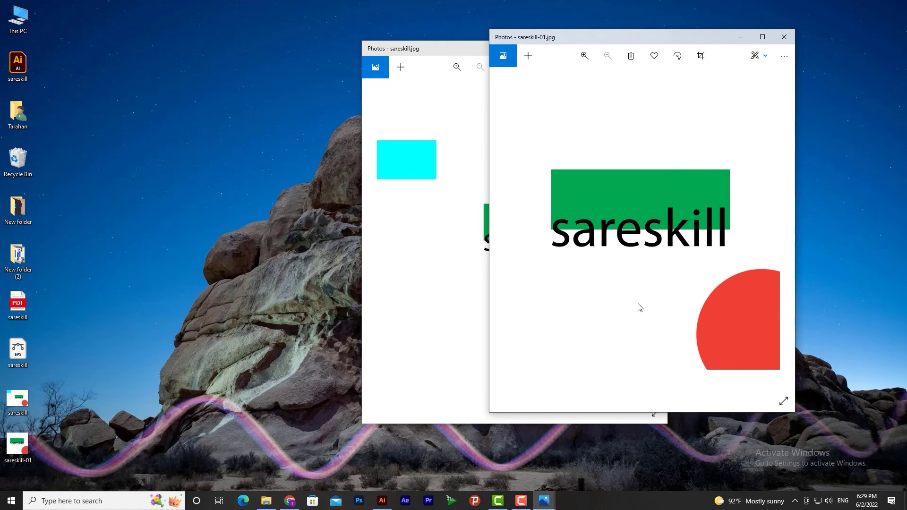
left_click_drag(453, 49, 198, 32)
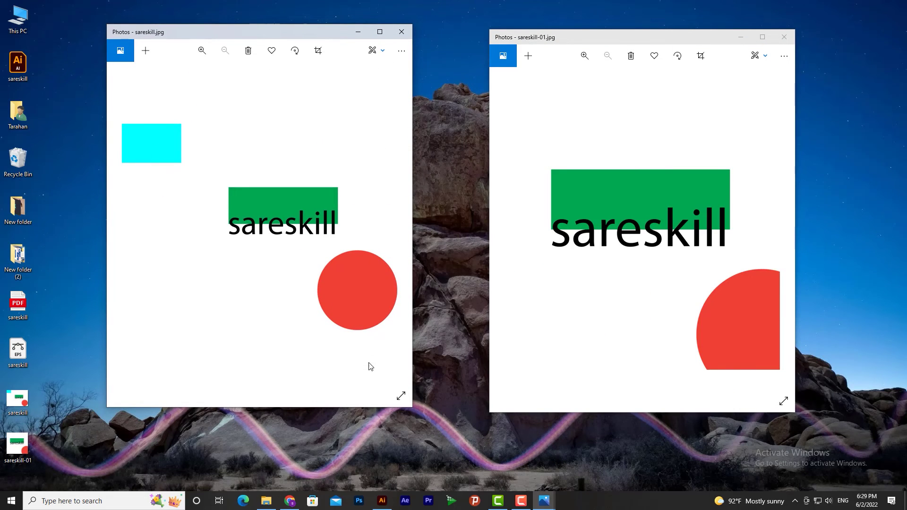
left_click(382, 500)
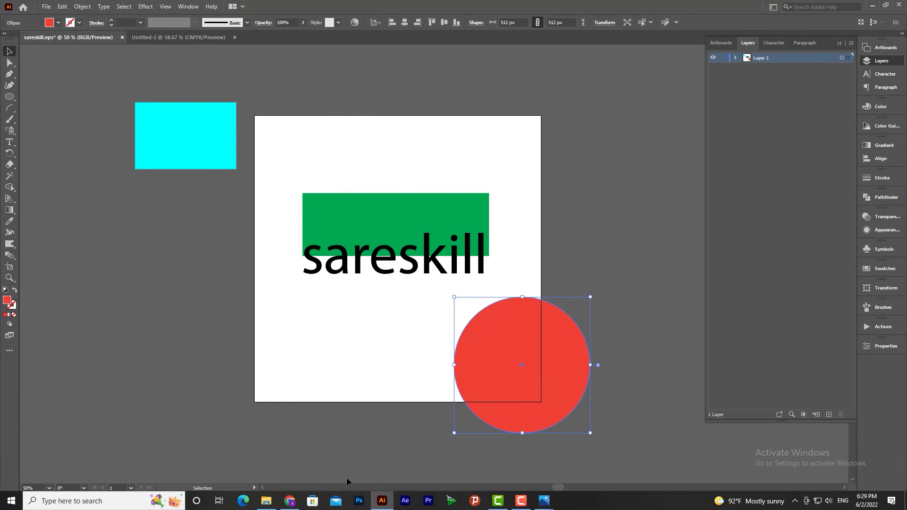
left_click(382, 501)
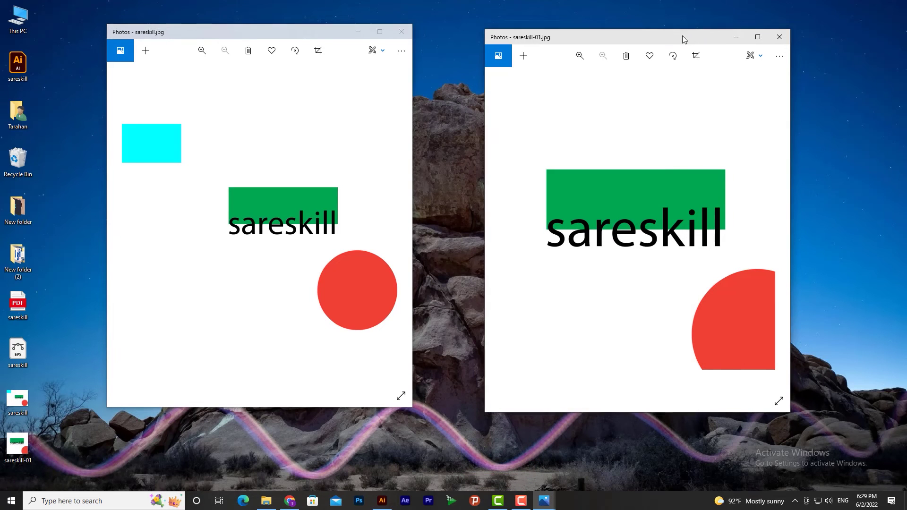
Step: Compare the exported images against the Illustrator artboard by toggling windows from the taskbar
left_click_drag(682, 38, 651, 33)
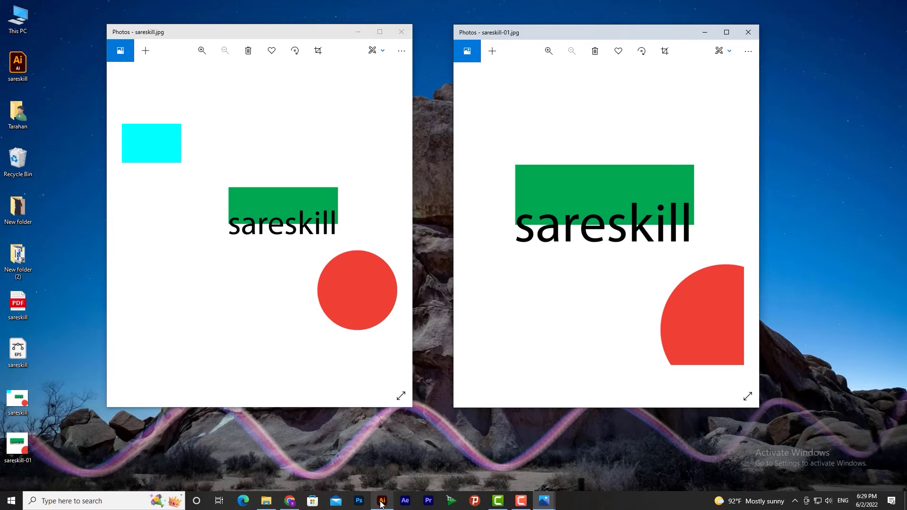
left_click(382, 501)
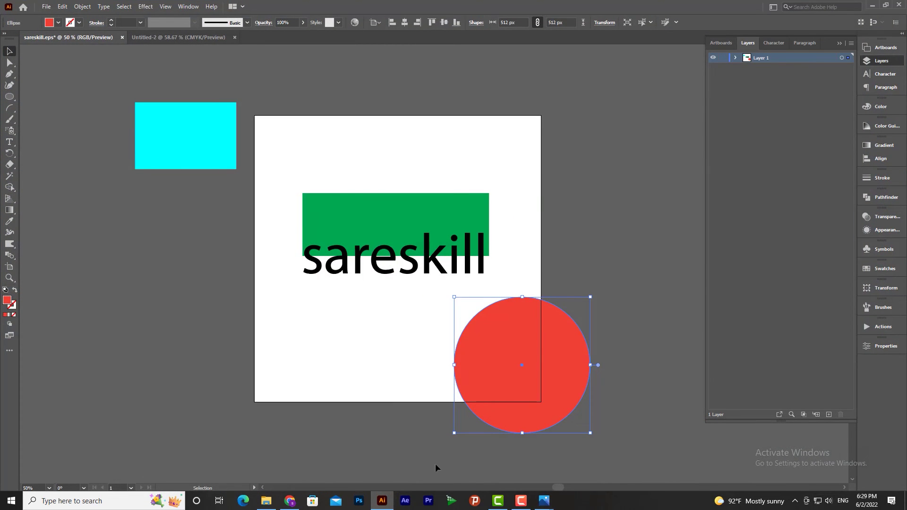
left_click(382, 500)
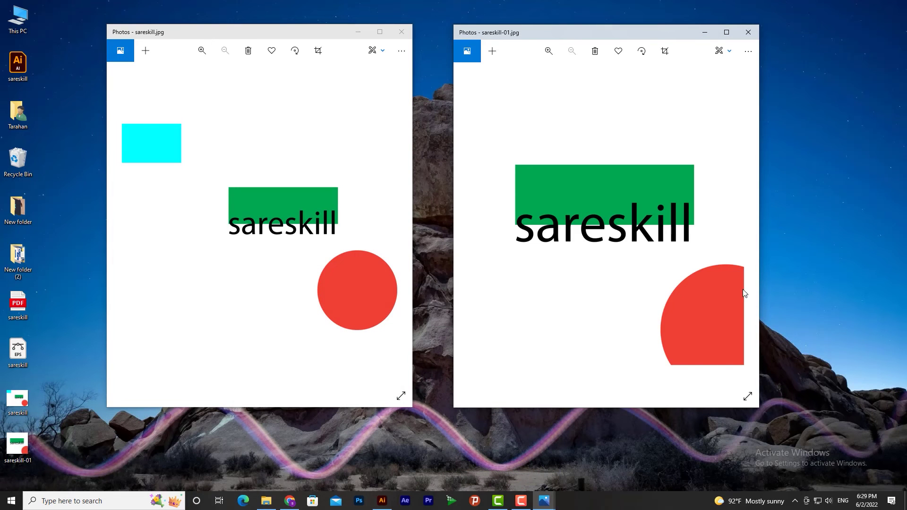
left_click(382, 500)
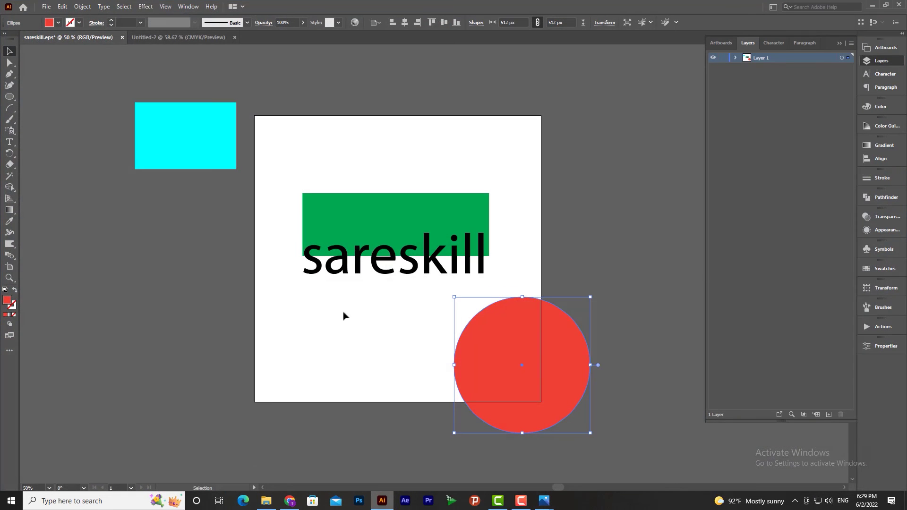
left_click(45, 7)
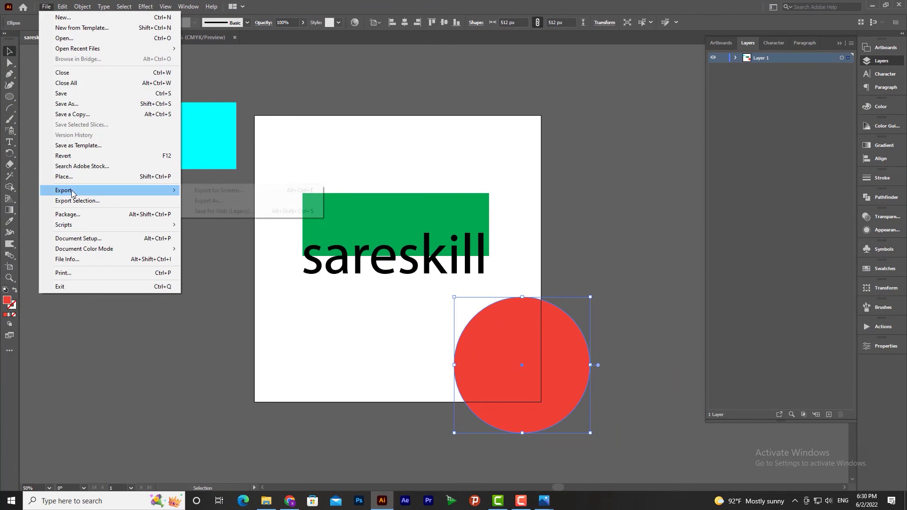
Step: Open Export As with Use Artboards checked and compare the Range and All options
left_click(242, 200)
left_click(212, 368)
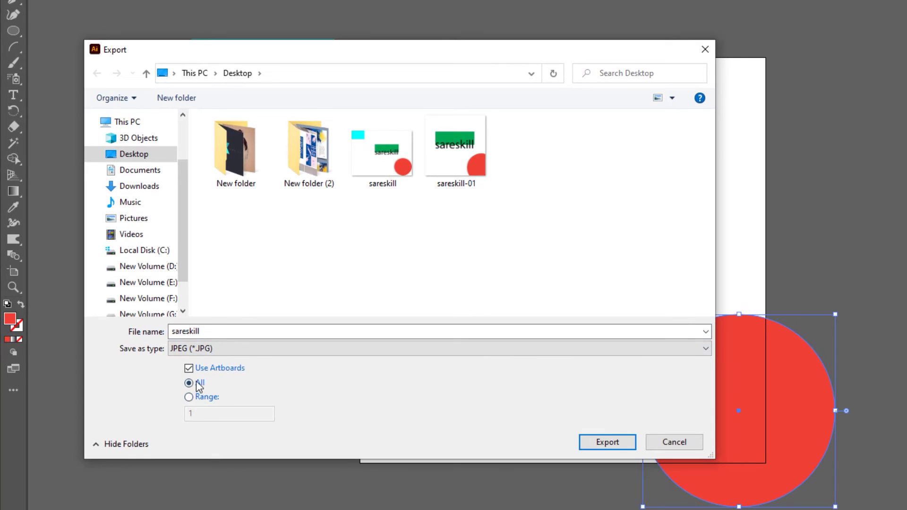
left_click(208, 397)
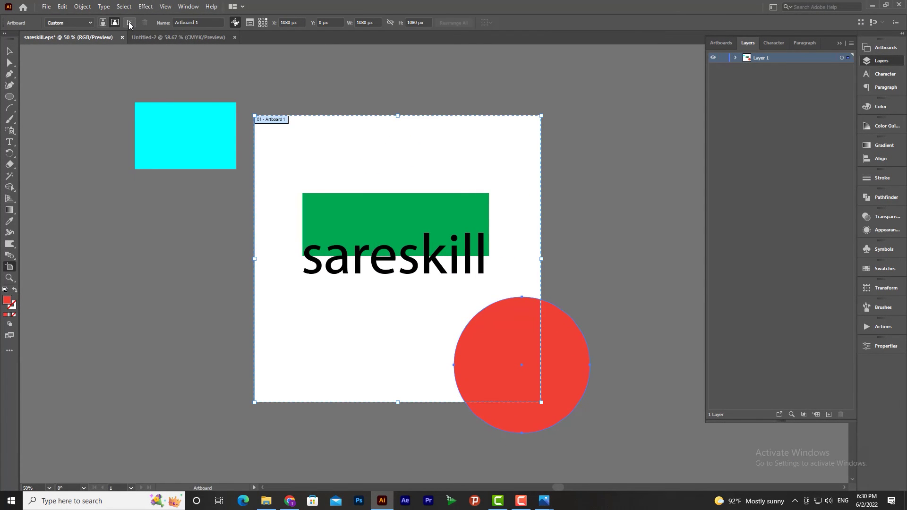
Step: Add a second 1080 × 1080 px artboard and move the red circle onto the shared edge
left_click(129, 23)
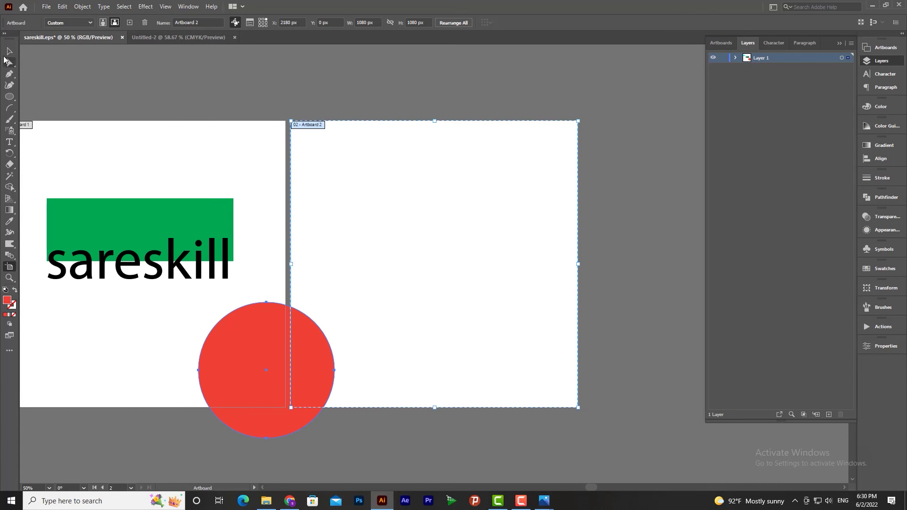
left_click(8, 51)
left_click_drag(251, 328, 287, 357)
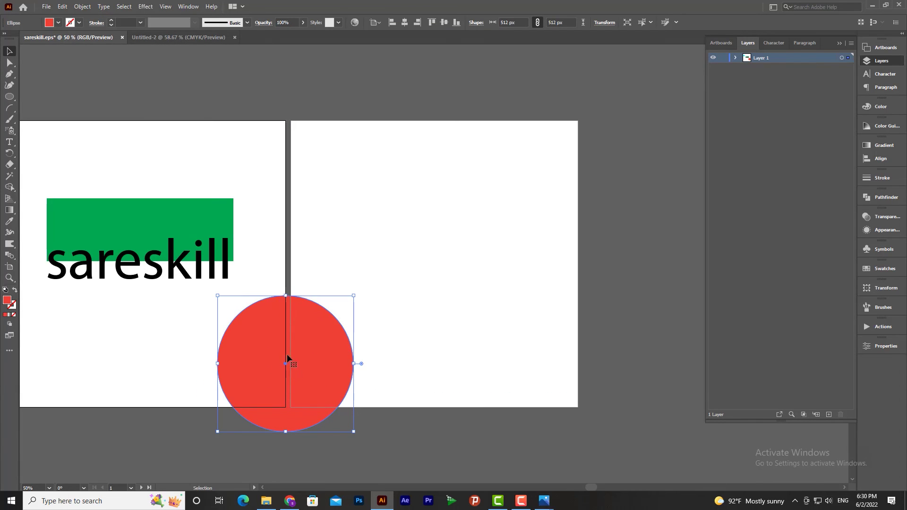
Step: Draw a hexagon on Artboard 2 and fill it yellow
right_click(9, 97)
left_click(47, 121)
mouse_move(420, 199)
left_mouse_down()
mouse_move(483, 243)
mouse_move(492, 229)
left_mouse_up()
left_click(58, 22)
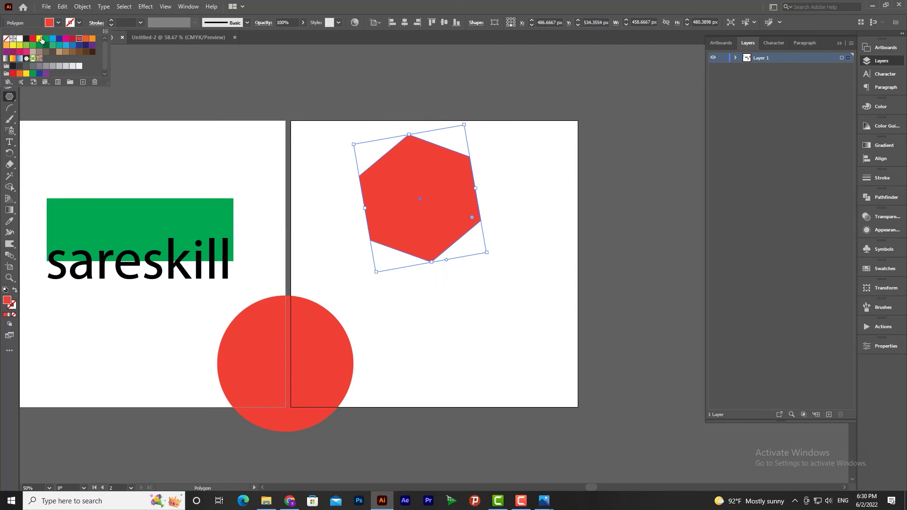
left_click(42, 40)
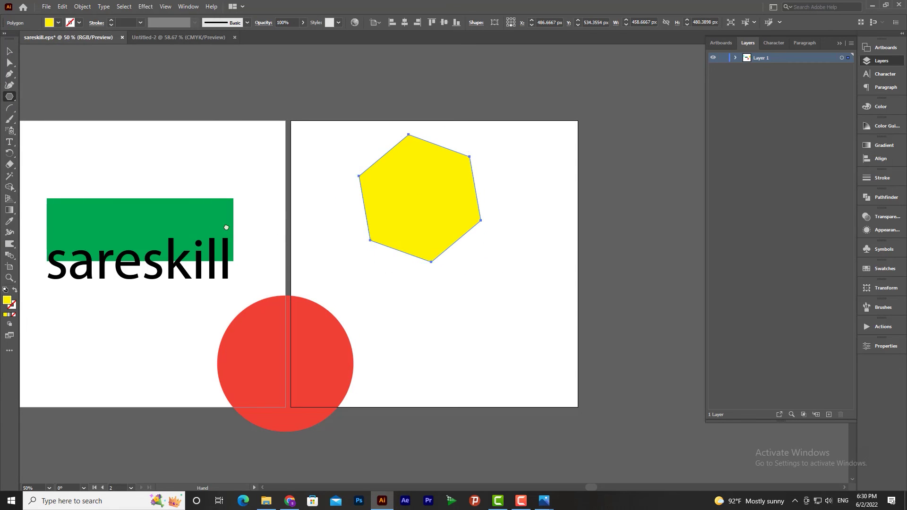
left_click_drag(226, 227, 345, 225)
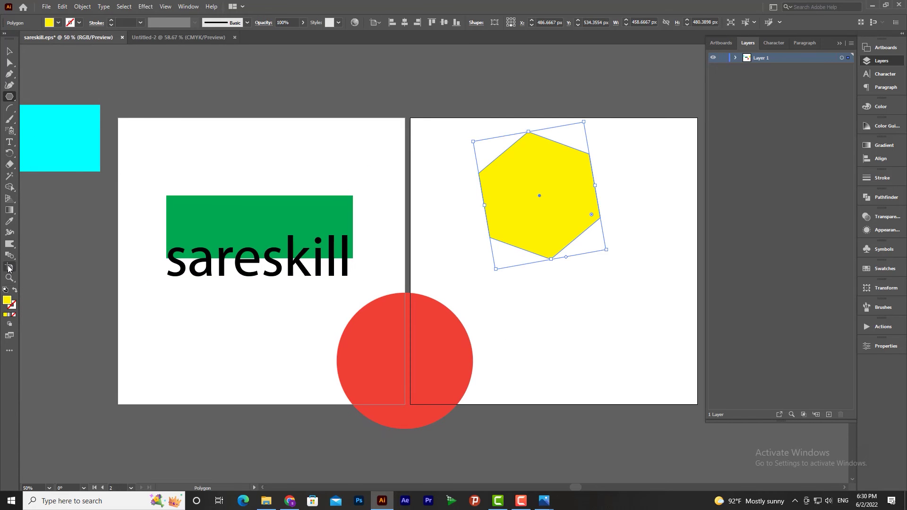
left_click(9, 267)
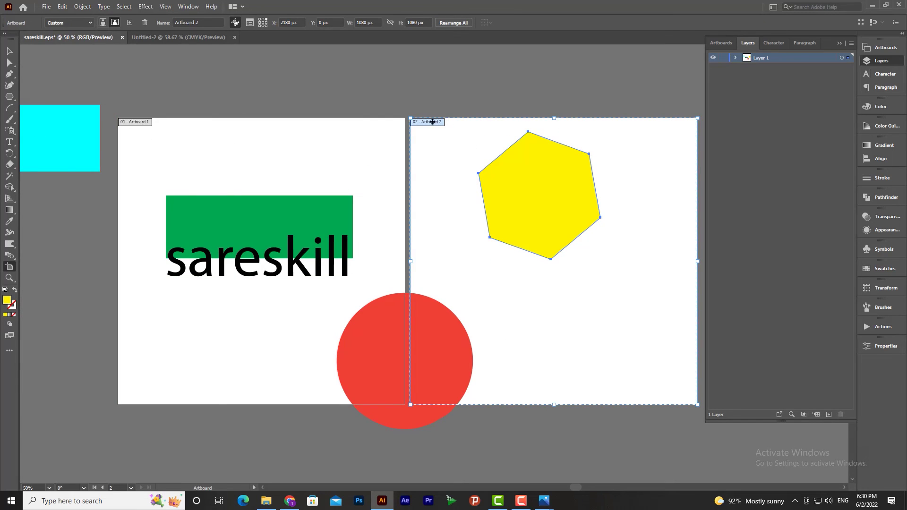
Step: Export each artboard as a 300 ppi JPG, replace sareskill-01.jpg, and minimize Illustrator
left_click(46, 6)
mouse_move(85, 257)
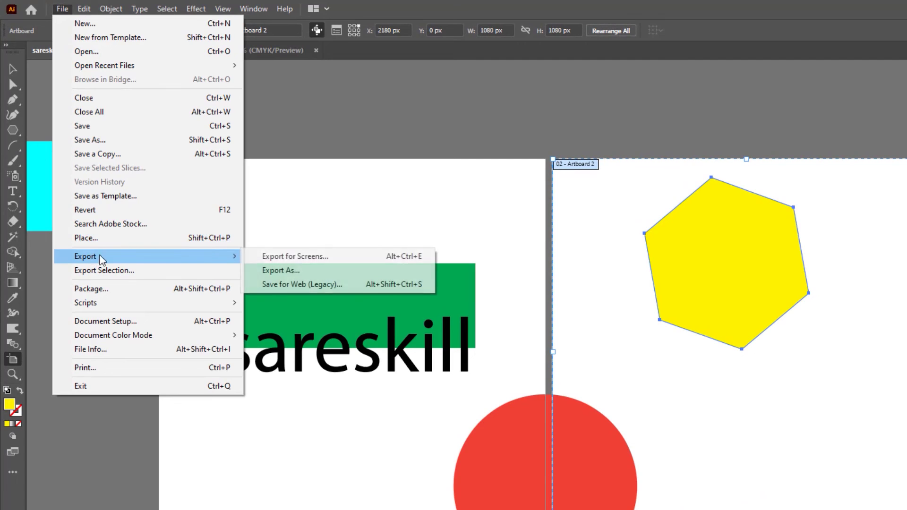
left_click(281, 270)
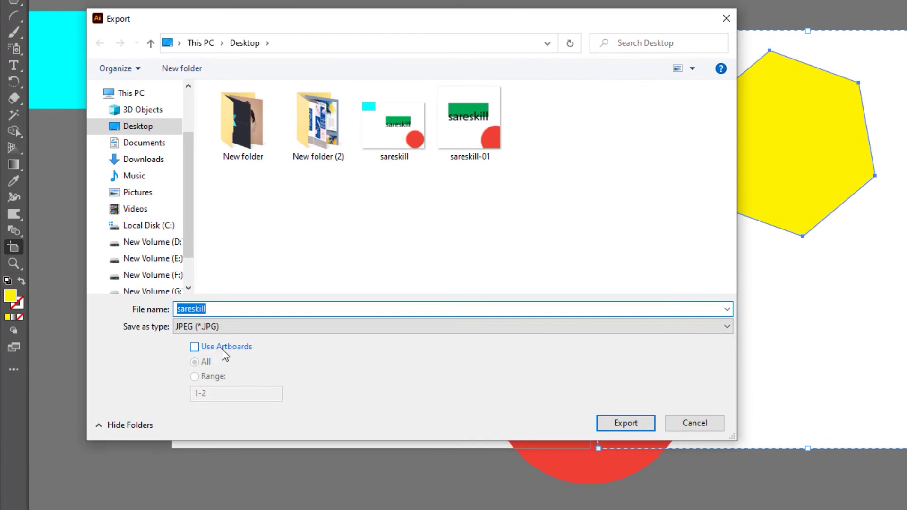
left_click(216, 348)
left_click_drag(442, 20, 394, 1)
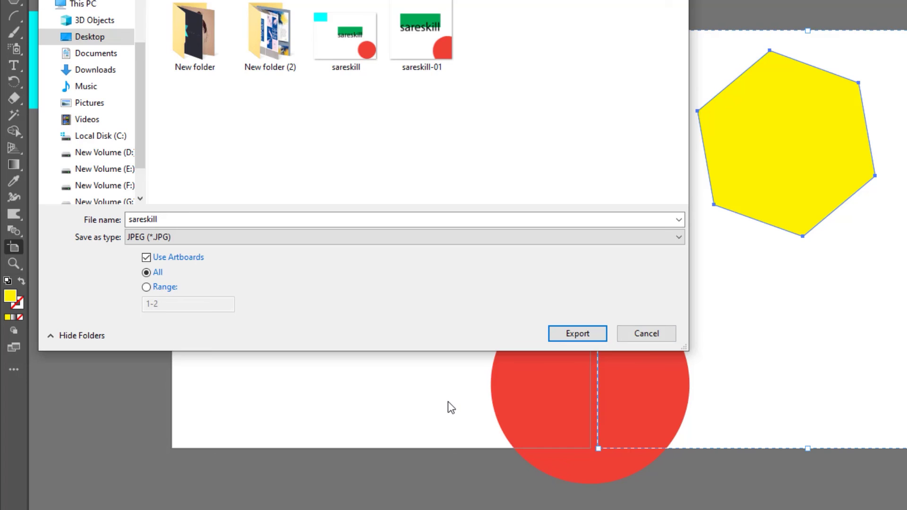
left_click(567, 338)
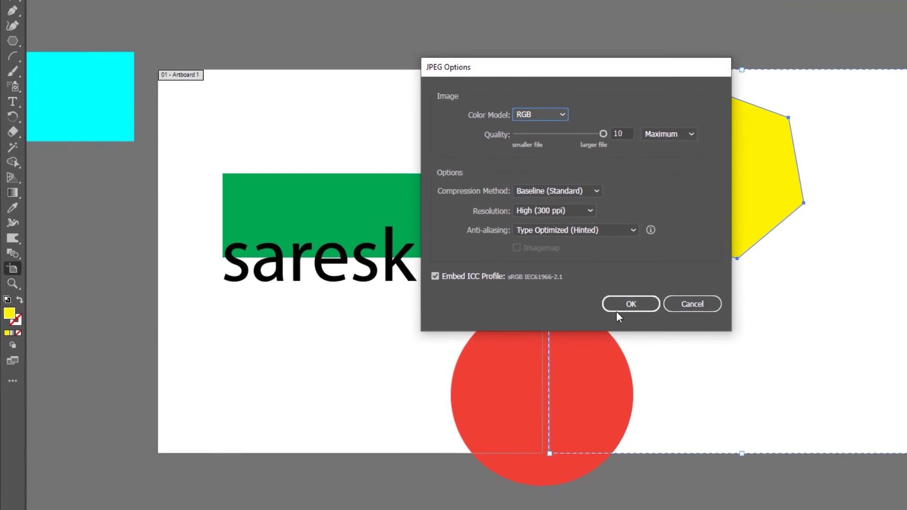
left_click(529, 336)
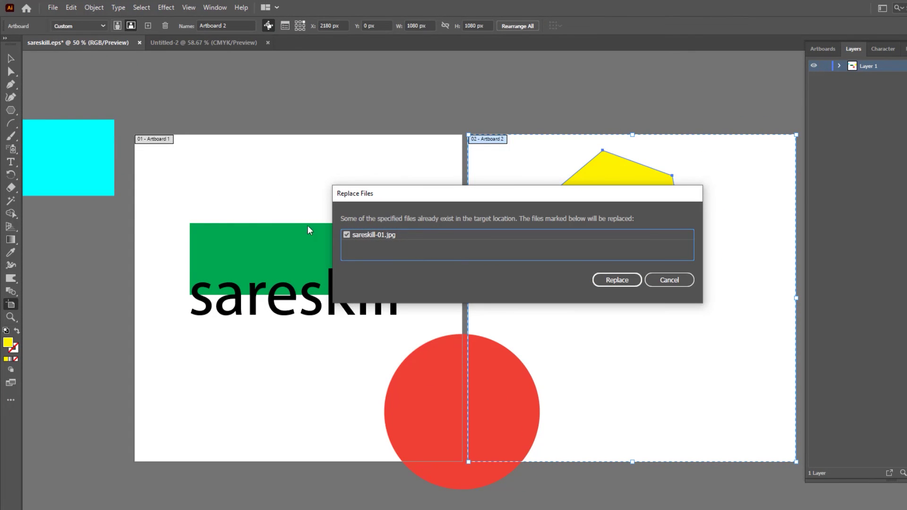
left_click(612, 280)
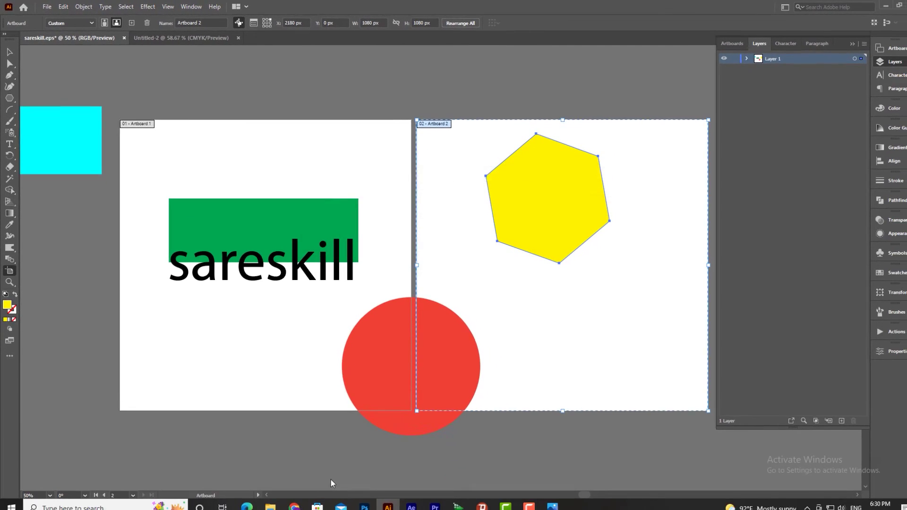
left_click(384, 501)
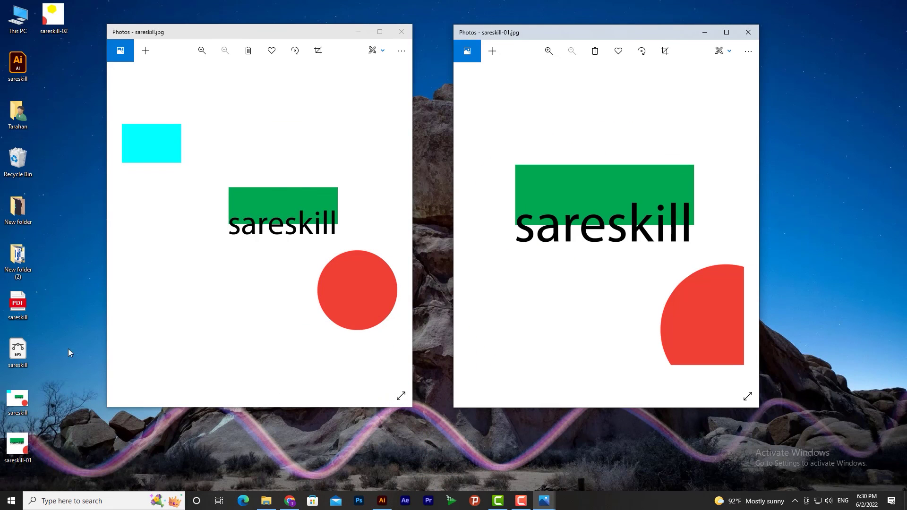
Step: Replace the old viewers with sareskill-01.jpg and sareskill-02.jpg side by side, then return to Illustrator
left_click(401, 32)
left_click(748, 32)
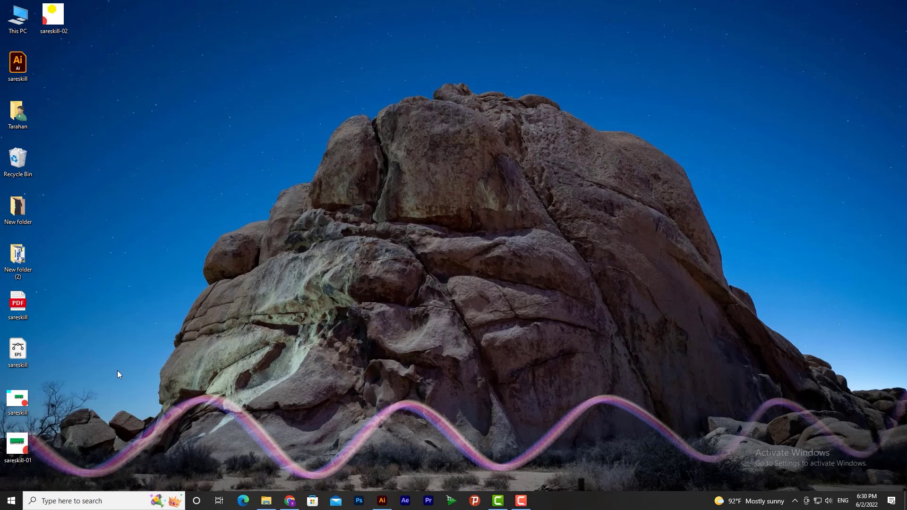
double_click(18, 447)
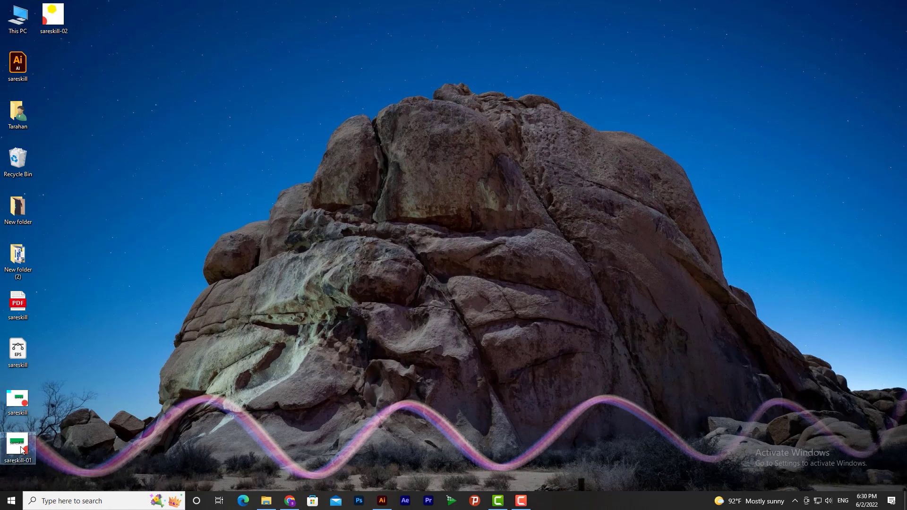
left_click_drag(598, 33, 325, 54)
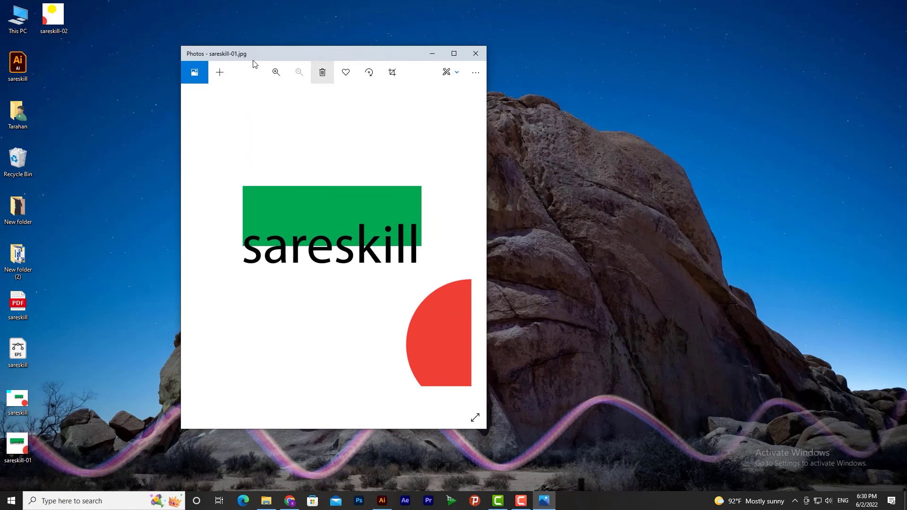
double_click(53, 15)
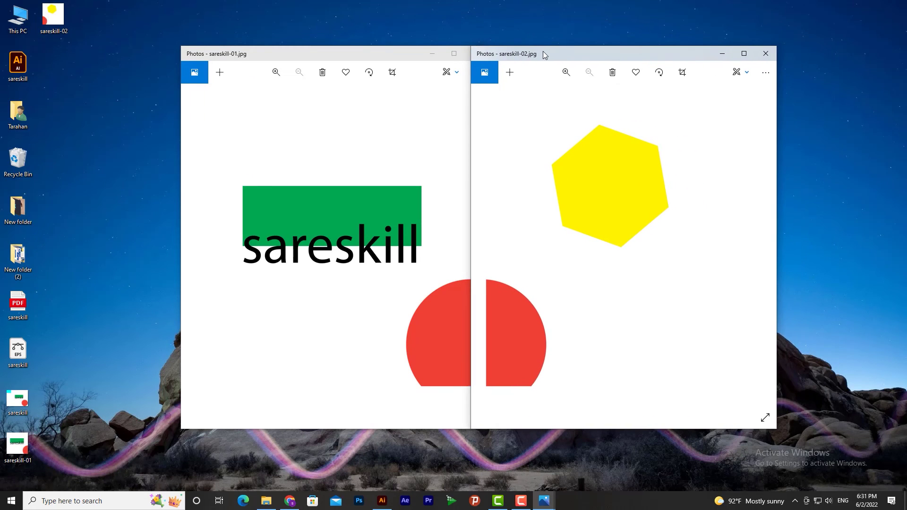
left_click_drag(594, 44, 564, 50)
left_click(382, 501)
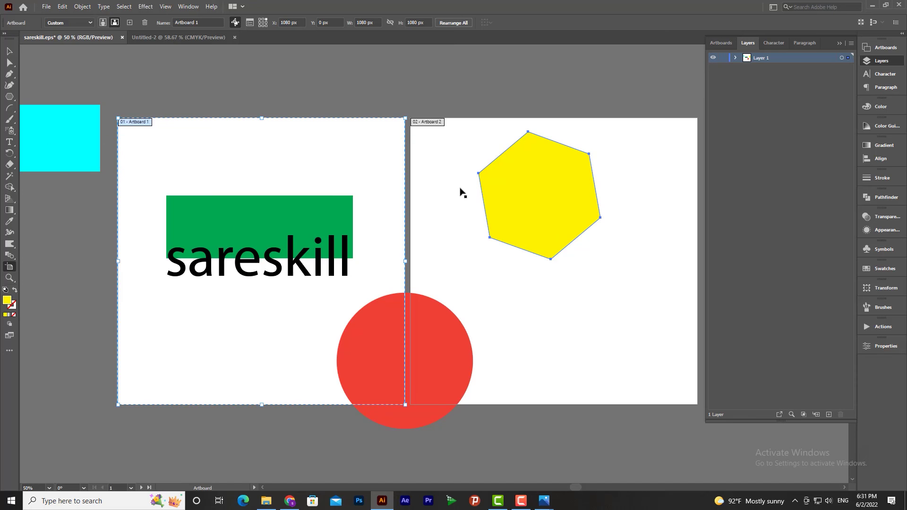
left_click(46, 7)
mouse_move(90, 271)
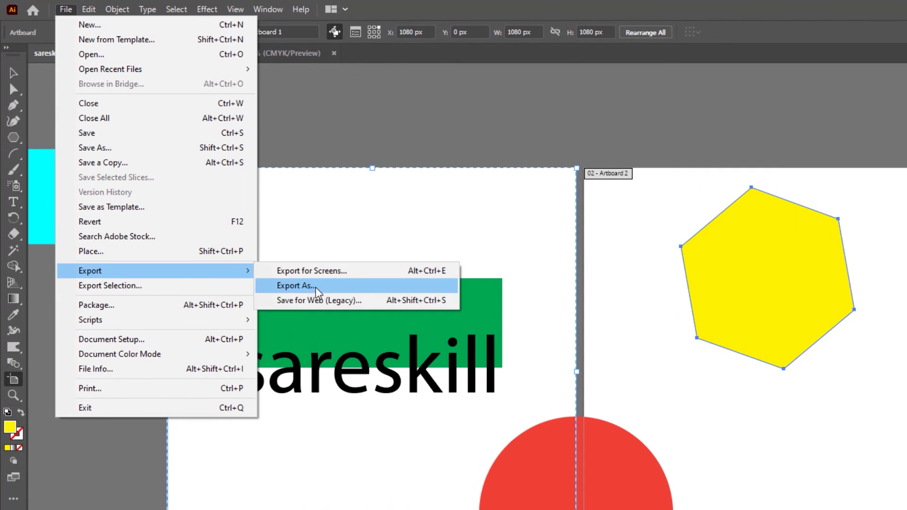
left_click(316, 287)
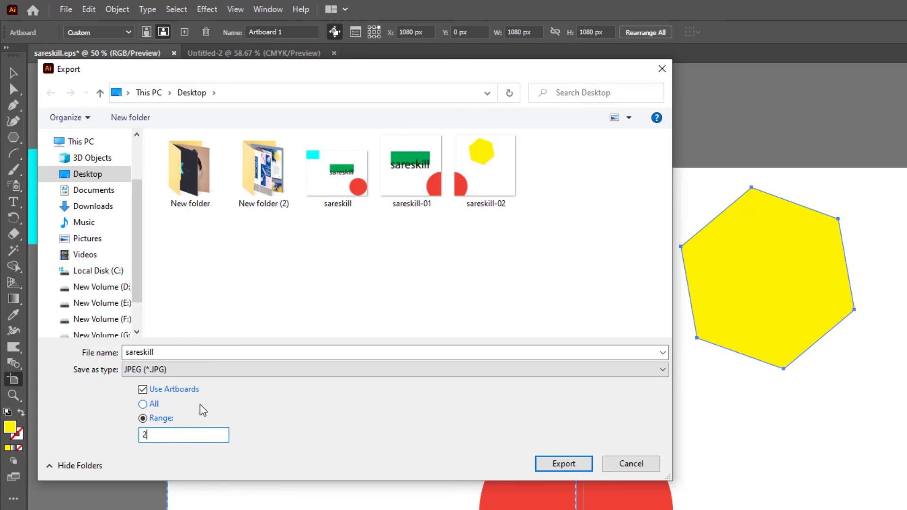
mouse_move(610, 75)
left_mouse_down()
mouse_move(578, 93)
mouse_move(549, 237)
mouse_move(556, 156)
left_mouse_up()
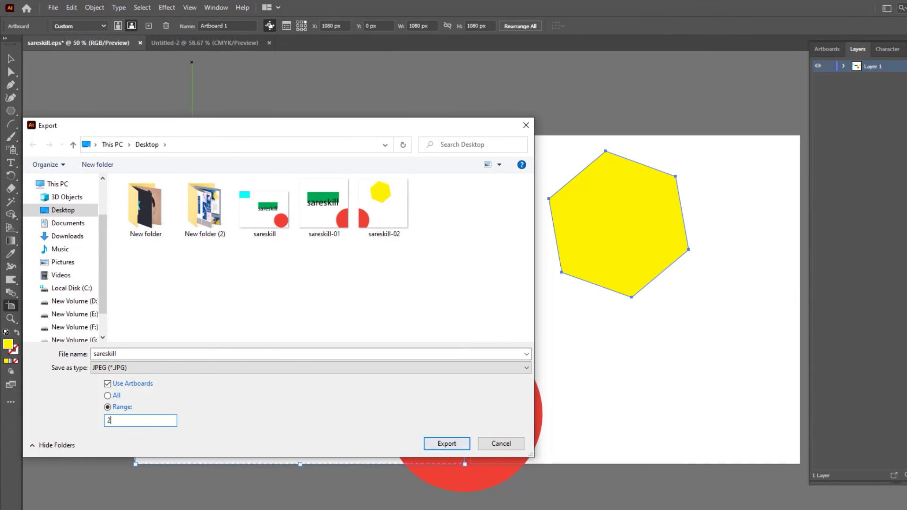
left_click(501, 444)
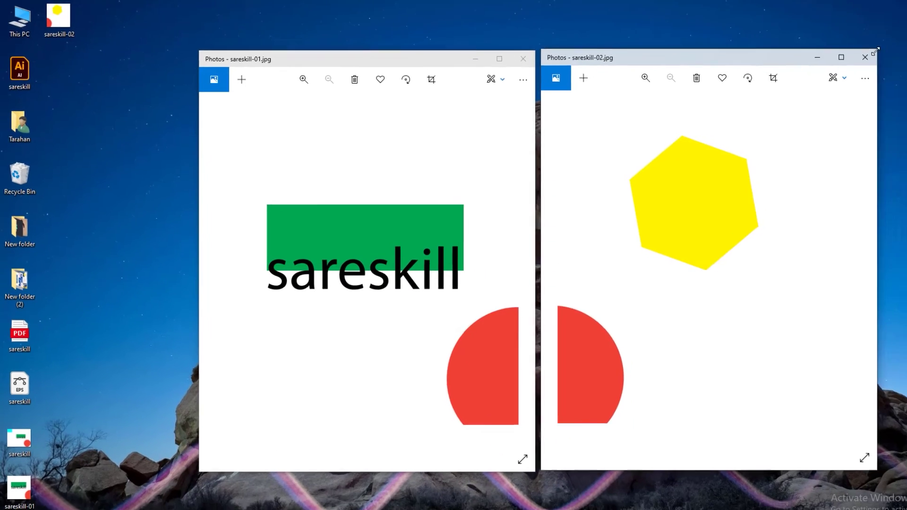
Step: Close both image viewers, delete the three sareskill JPGs from the desktop, and return to Illustrator
left_click(806, 53)
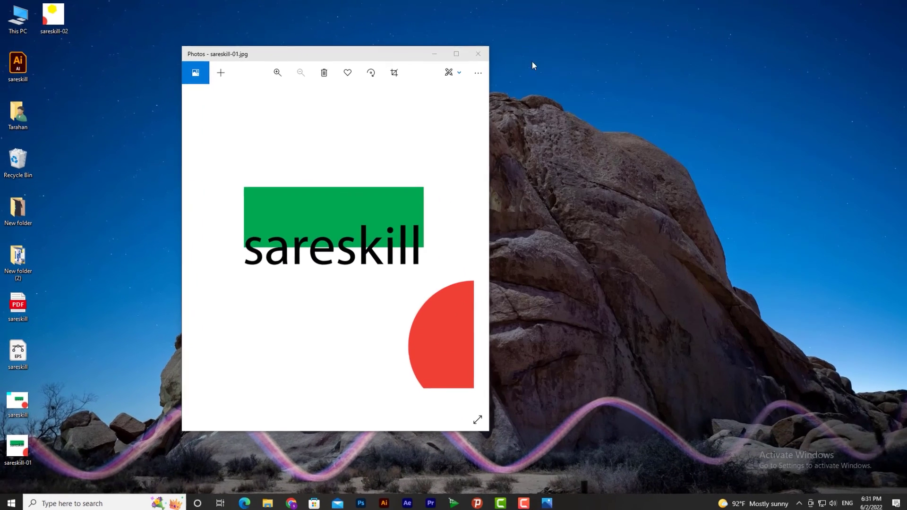
left_click(476, 54)
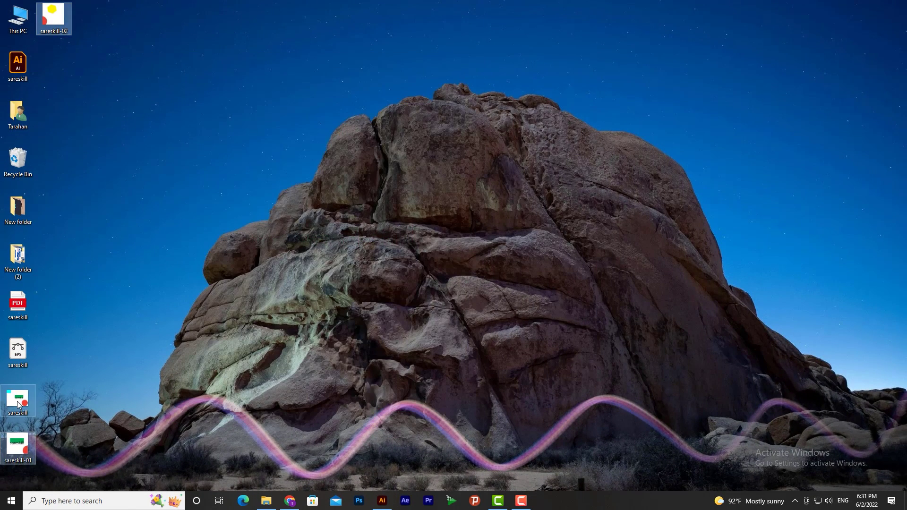
key("Delete")
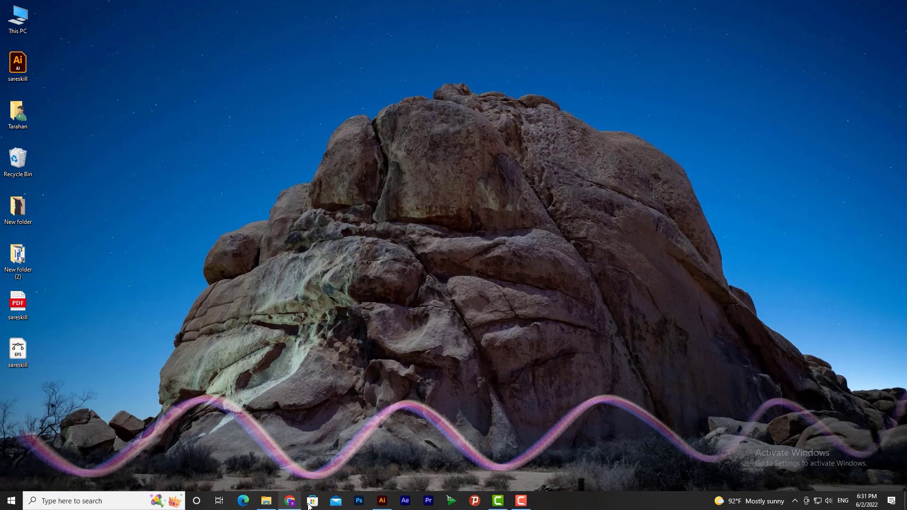
left_click(382, 502)
left_click(46, 7)
mouse_move(106, 190)
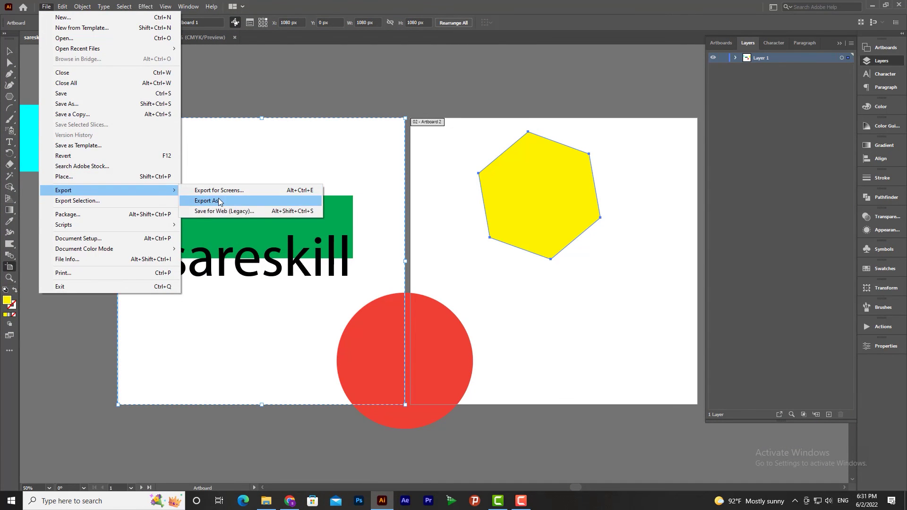
Step: Export only artboard range 2 as sareskill-02.jpg, accepting the JPEG options
left_click(207, 200)
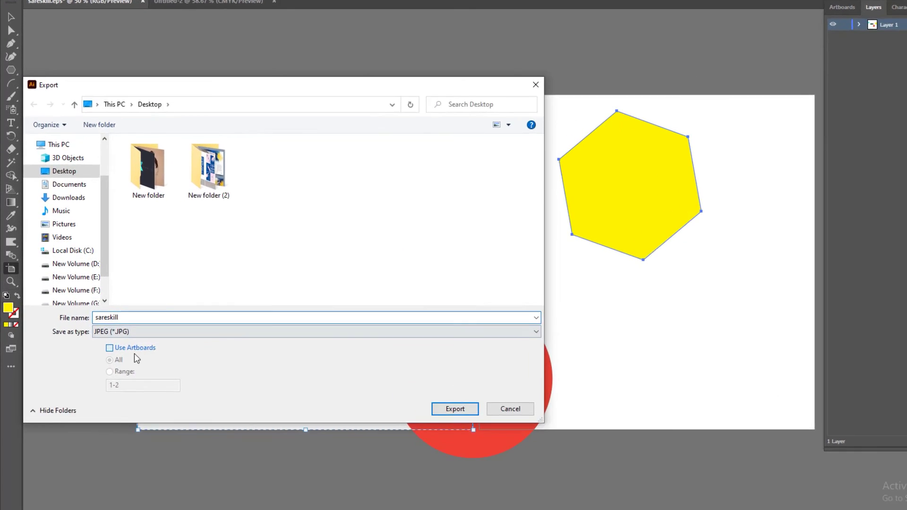
left_click(135, 348)
left_click(122, 372)
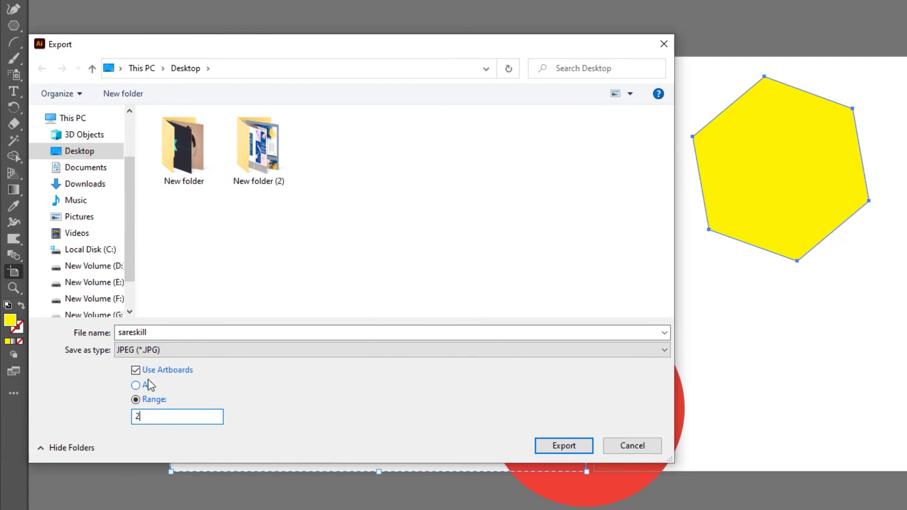
left_click(580, 448)
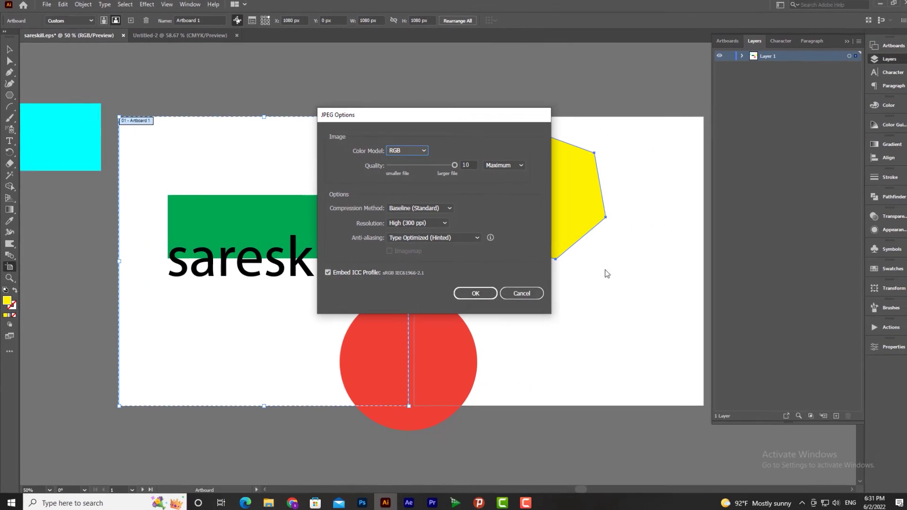
left_click(478, 294)
Step: Check the exported sareskill-02.jpg on the desktop, then return to Illustrator's File menu
left_click(381, 504)
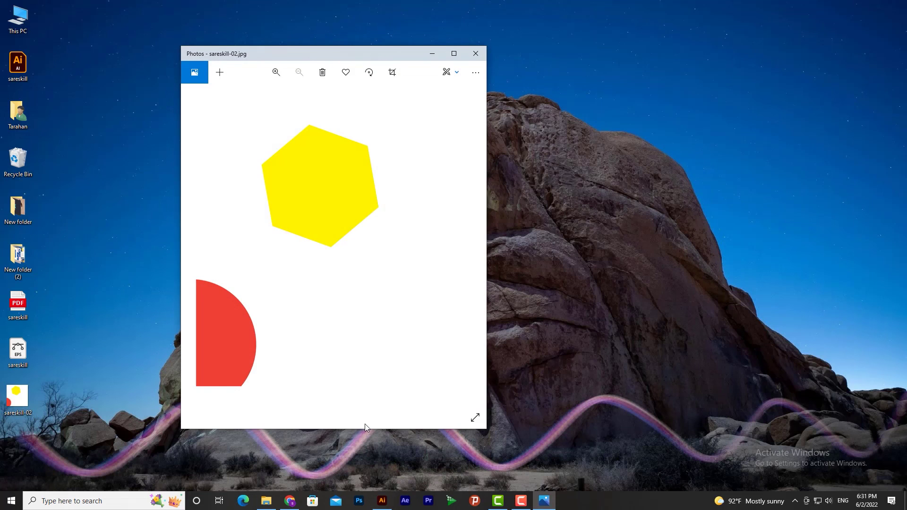
left_click(385, 500)
left_click(46, 6)
mouse_move(63, 190)
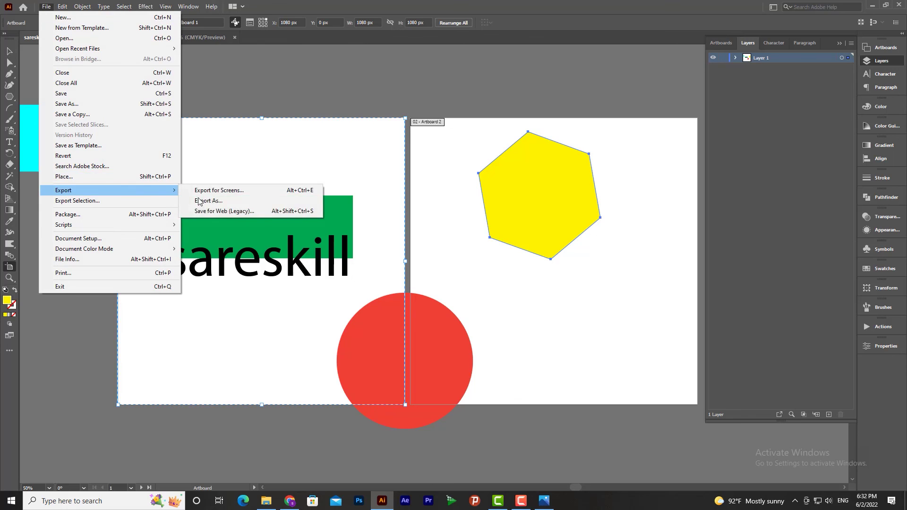
Step: Reopen the Export As dialog and show the list of available export file types
left_click(220, 202)
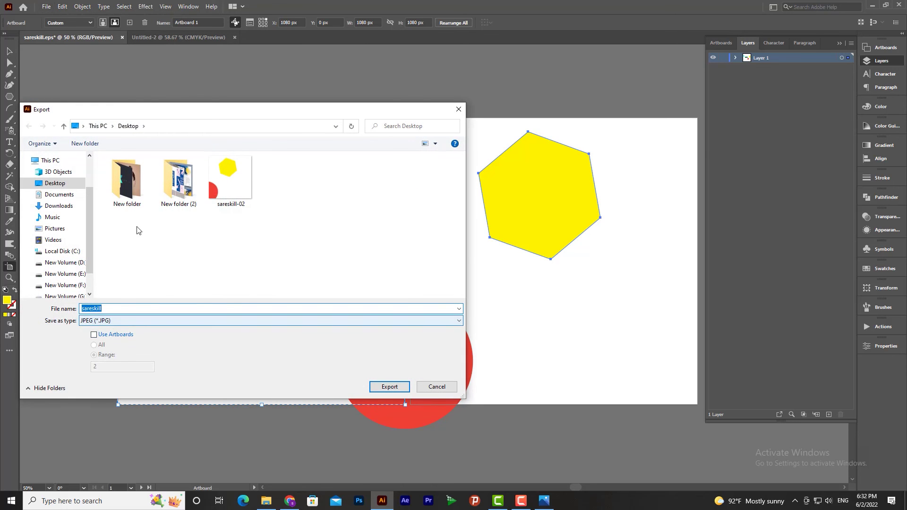
left_click_drag(165, 113, 330, 72)
left_click(285, 280)
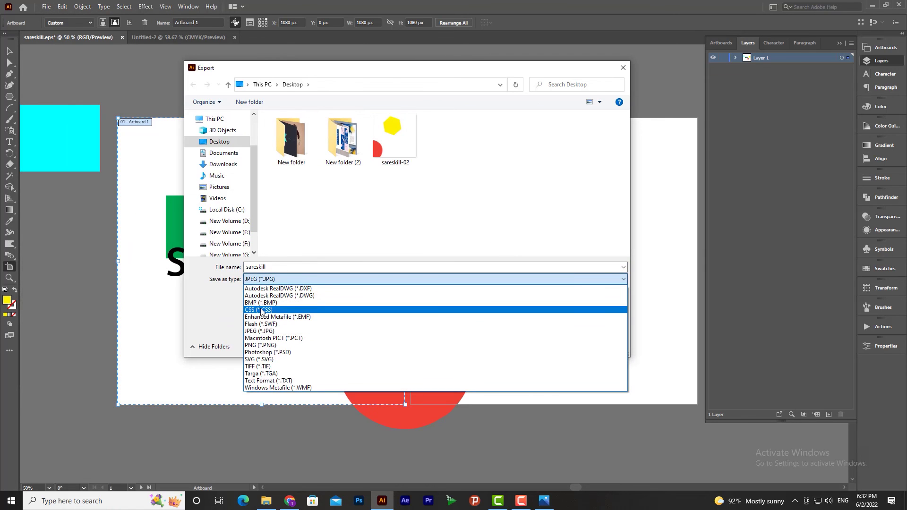